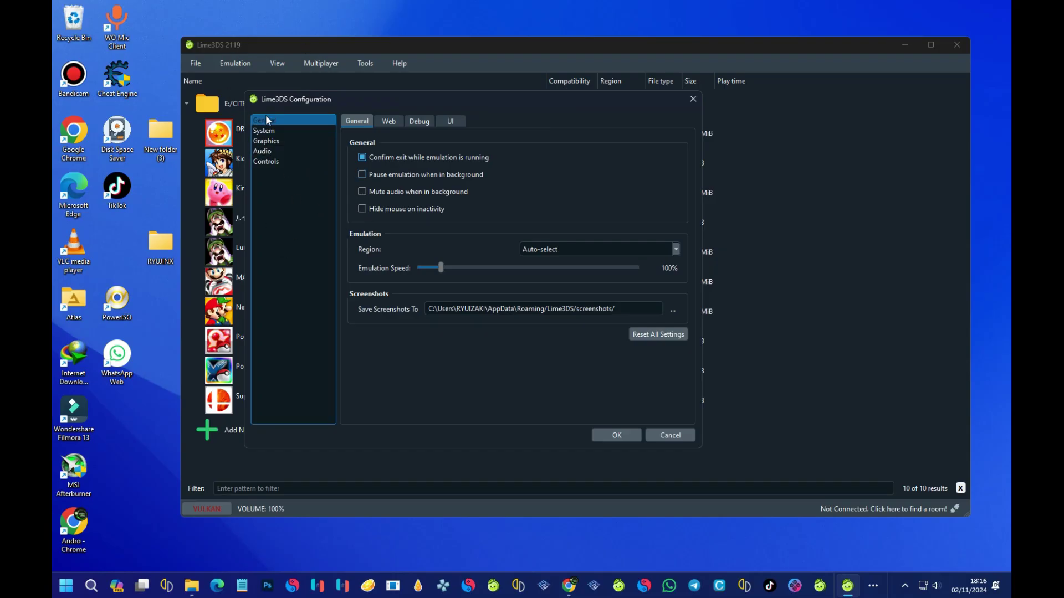
Turn on confirmation before exiting a running game in General settings, and shift the window slightly right.
left_click(362, 157)
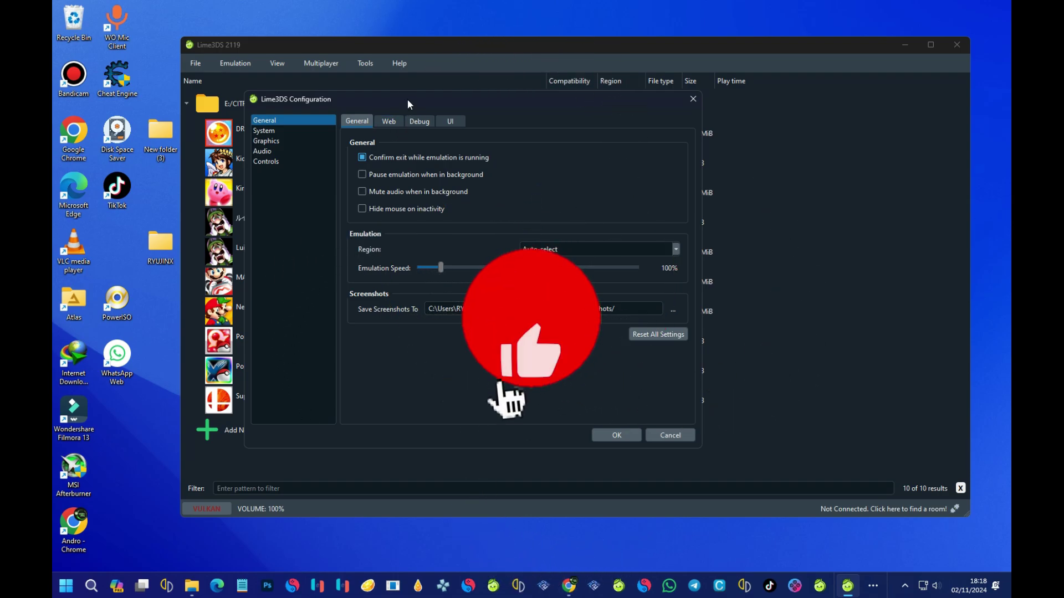
left_click_drag(408, 100, 419, 99)
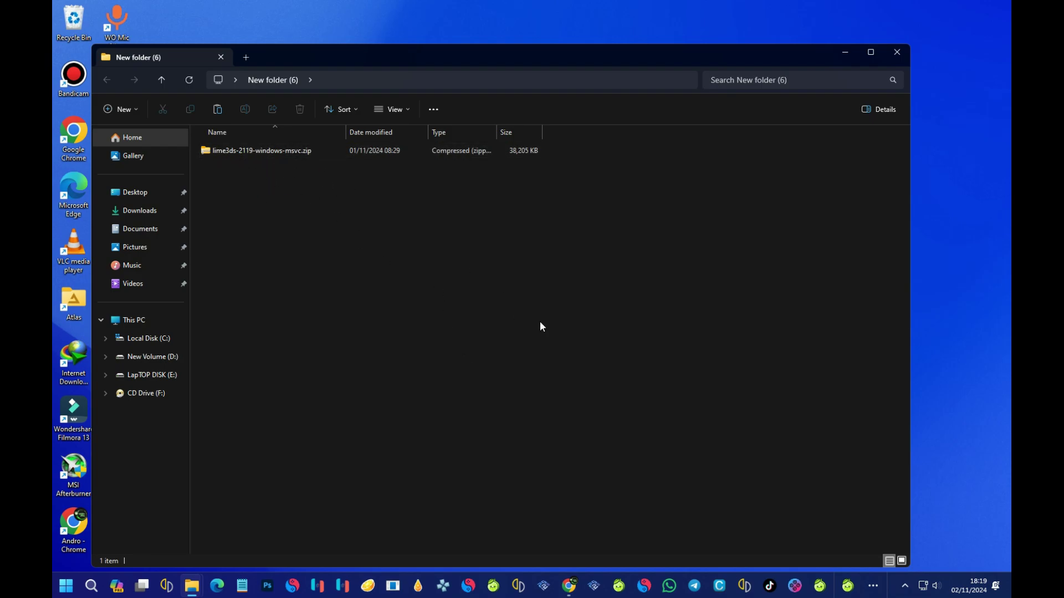
left_click(569, 586)
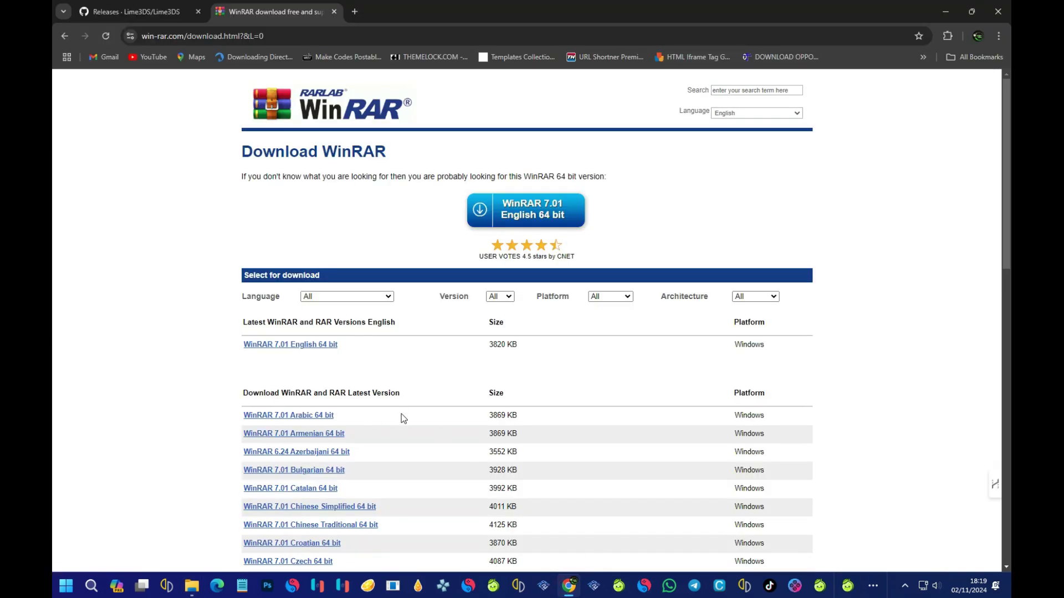
left_click(136, 11)
scroll(570, 257, "up", 20)
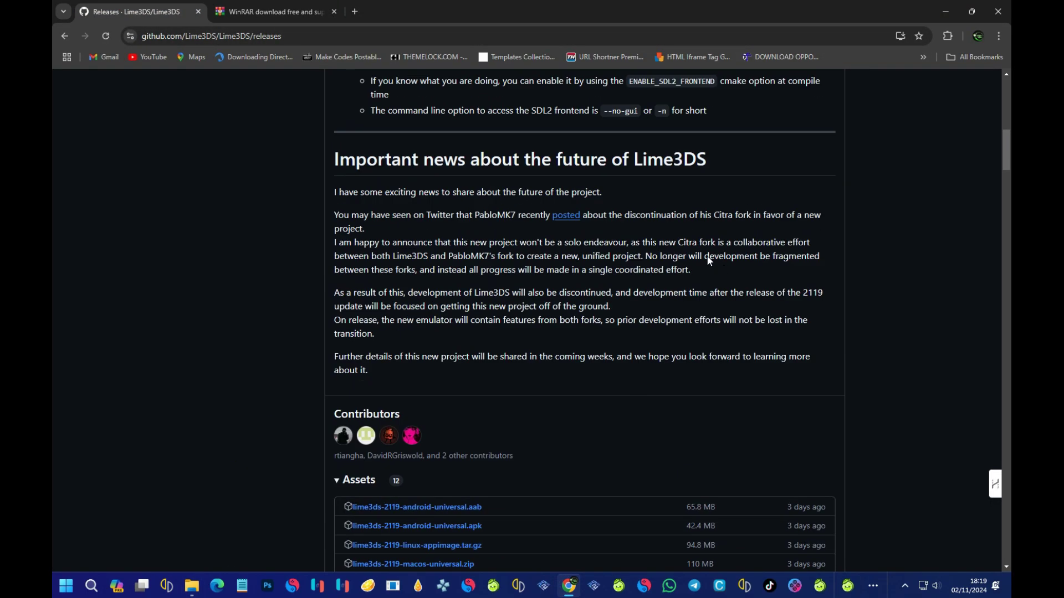
scroll(597, 201, "up", 1)
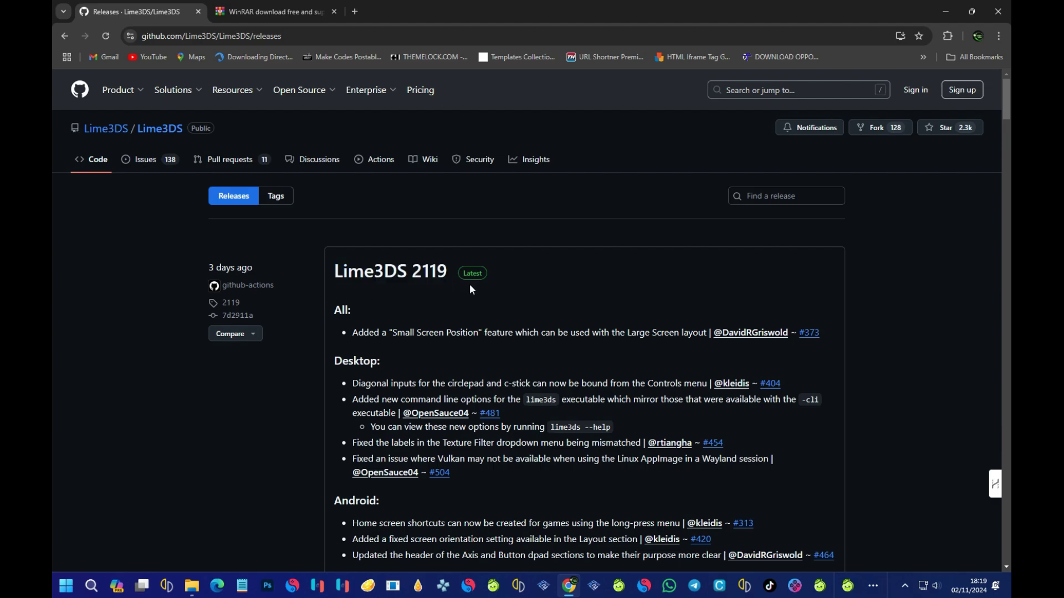
scroll(470, 298, "down", 16)
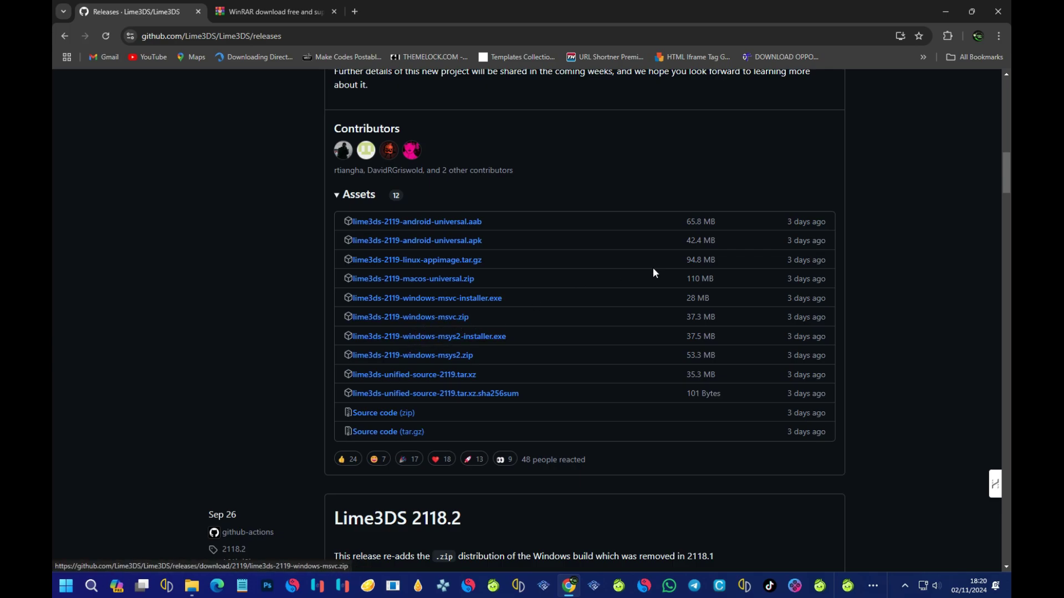
left_click(946, 11)
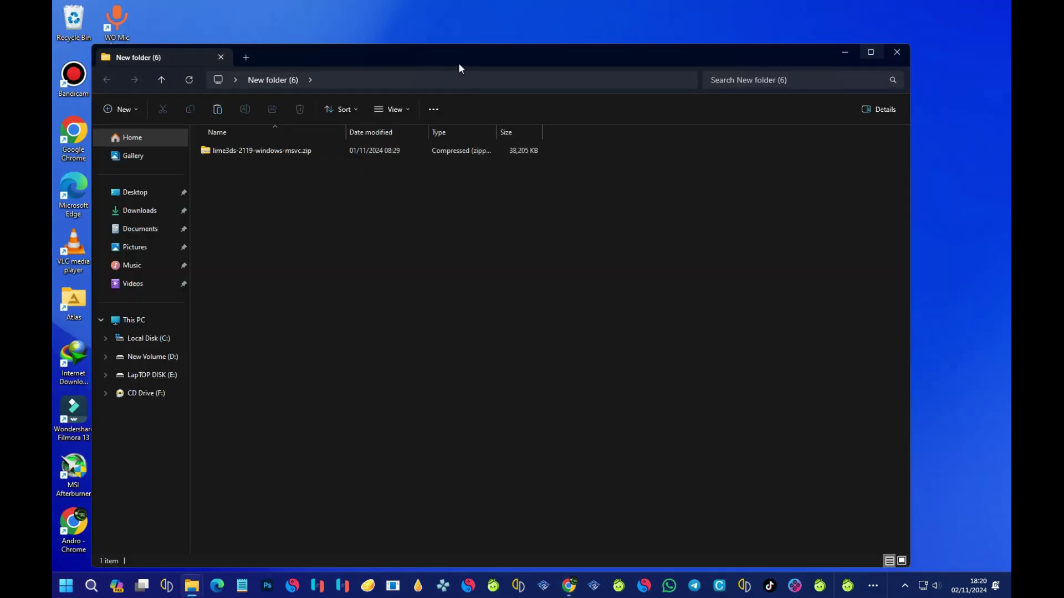
left_click_drag(459, 68, 527, 80)
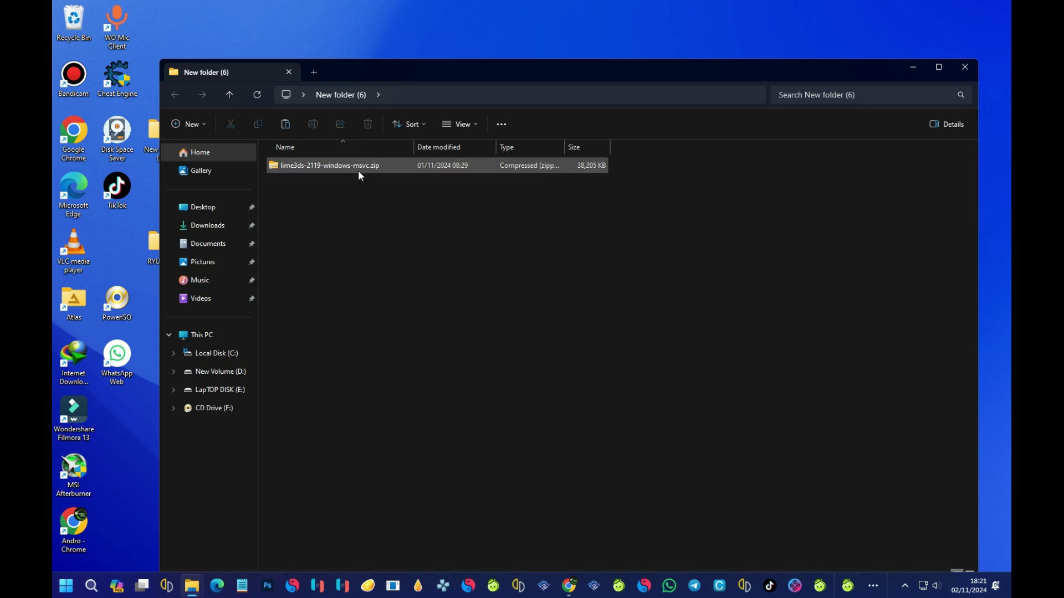
left_click_drag(450, 69, 454, 42)
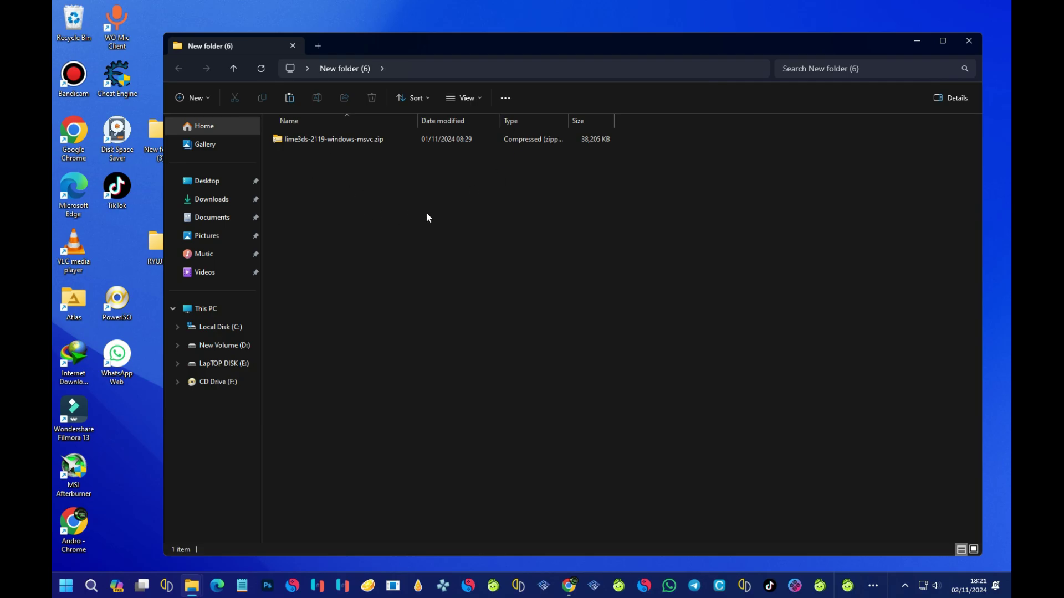
left_click(569, 586)
left_click(324, 6)
scroll(616, 188, "down", 4)
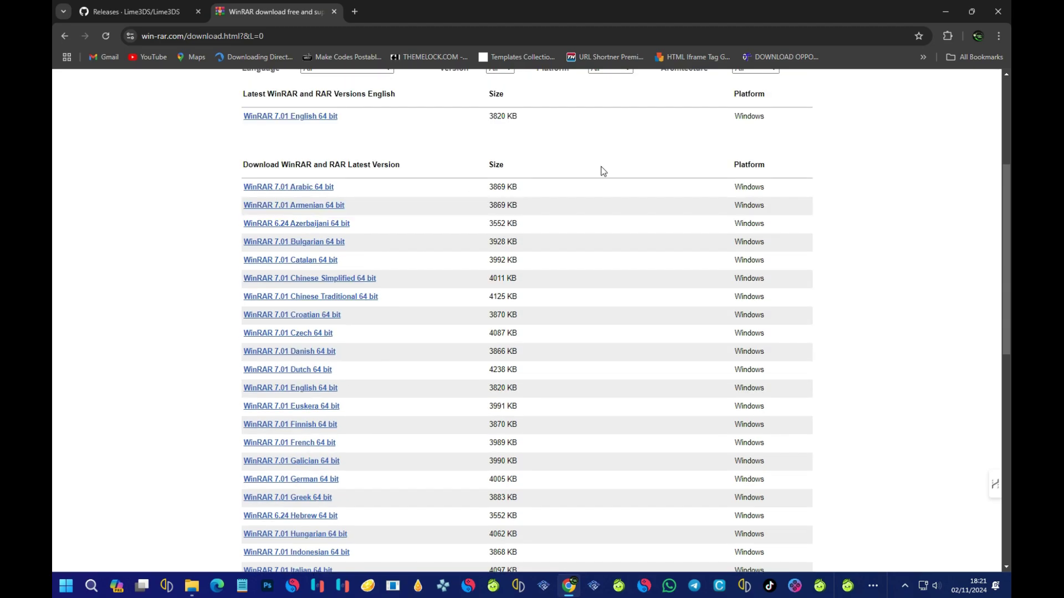
scroll(601, 169, "up", 4)
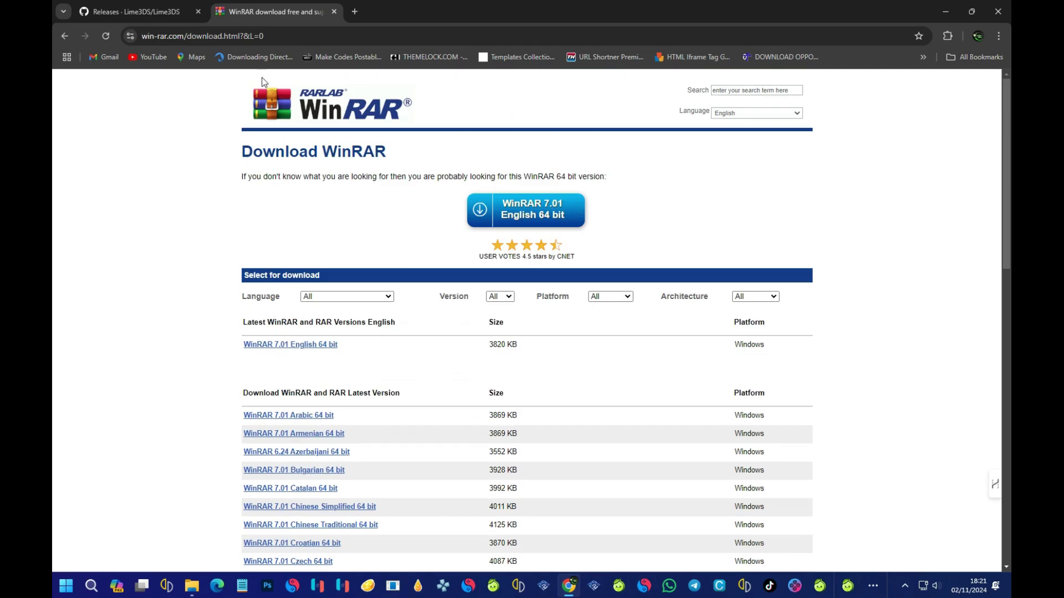
scroll(460, 192, "down", 1)
scroll(620, 207, "up", 1)
left_click(113, 45)
left_click(164, 151)
left_click(945, 12)
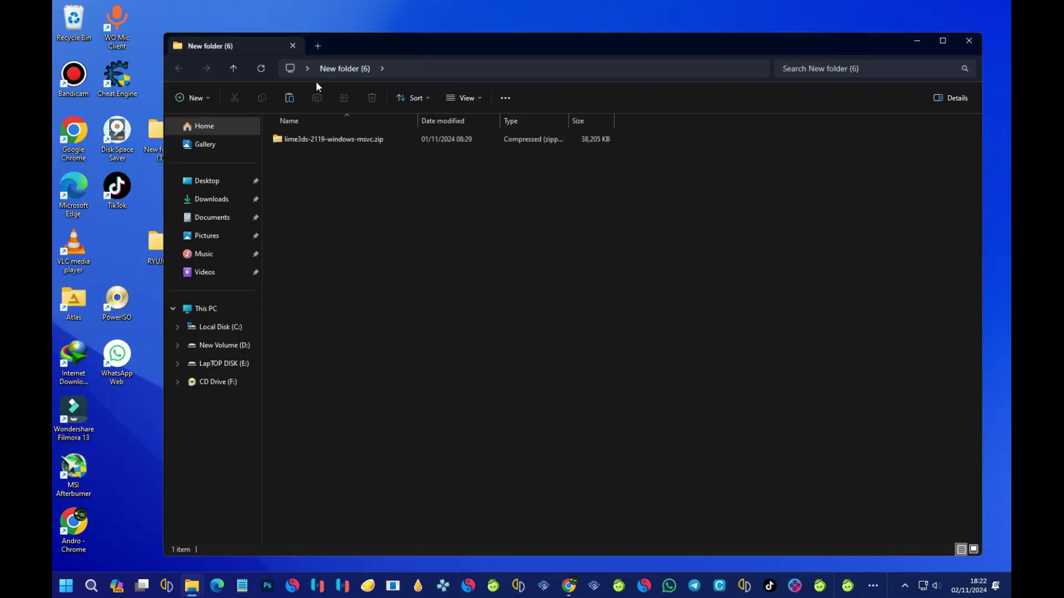
Open the Programs folder in Downloads and select winrar-x64-701.exe.
left_click(319, 47)
double_click(446, 147)
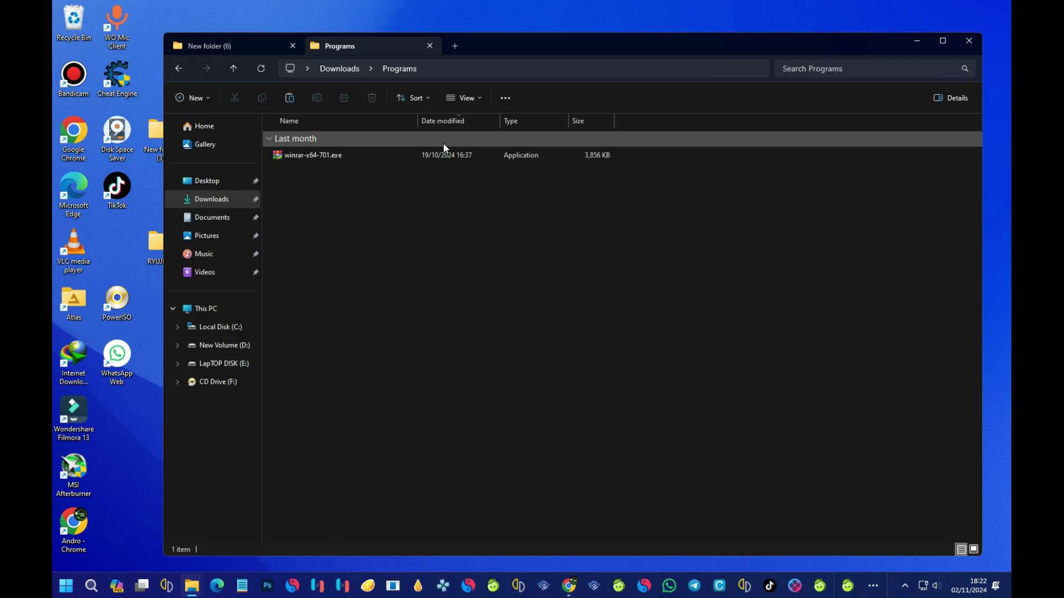
left_click(332, 158)
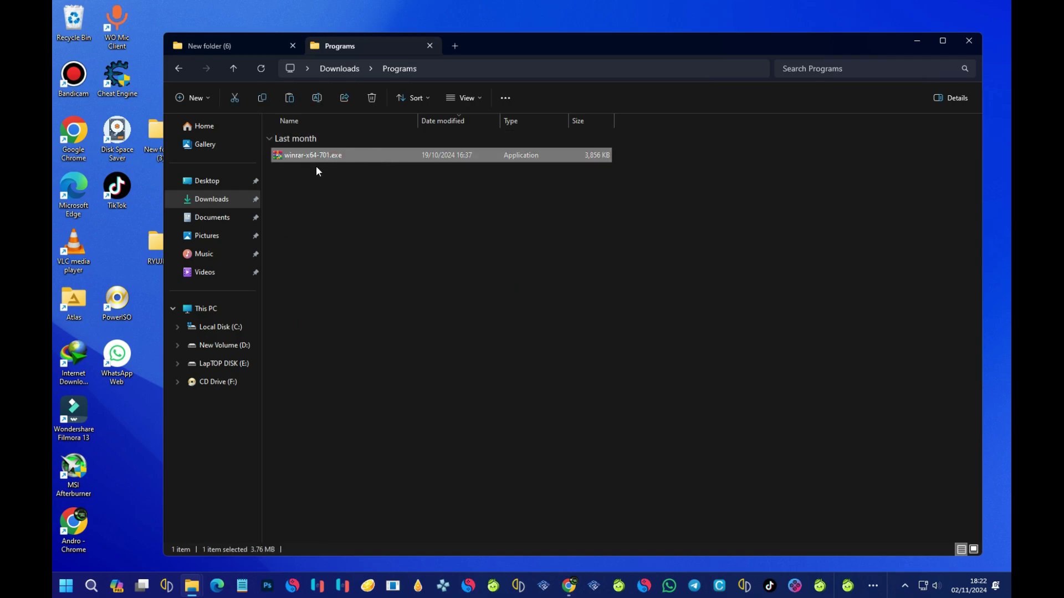
Run winrar-x64-701.exe, approve the prompt, and install WinRAR 7.01 into C:\Program Files\WinRAR.
mouse_move(347, 164)
double_click(350, 155)
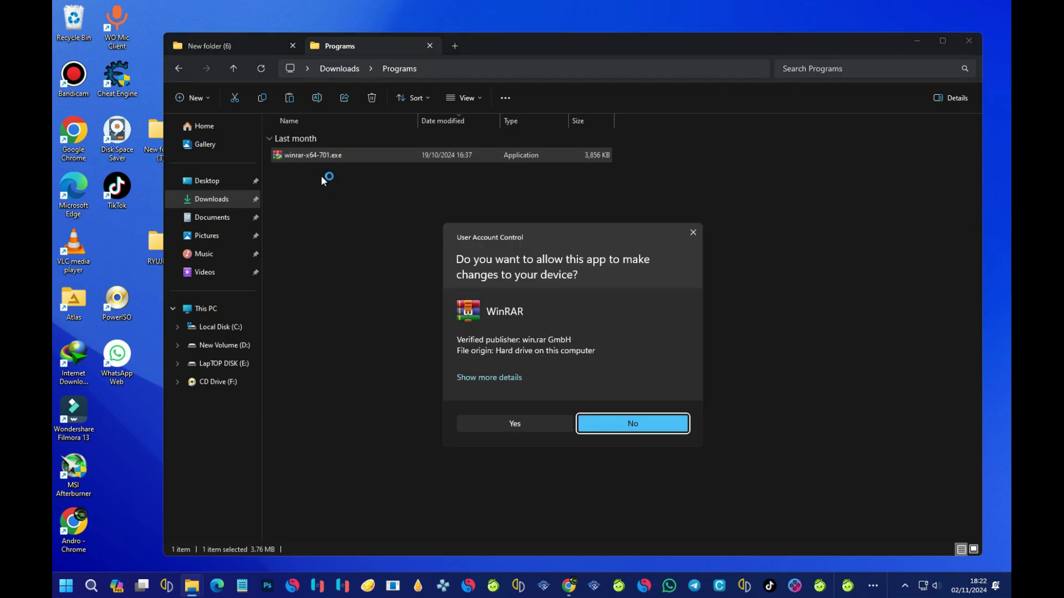
left_click(514, 423)
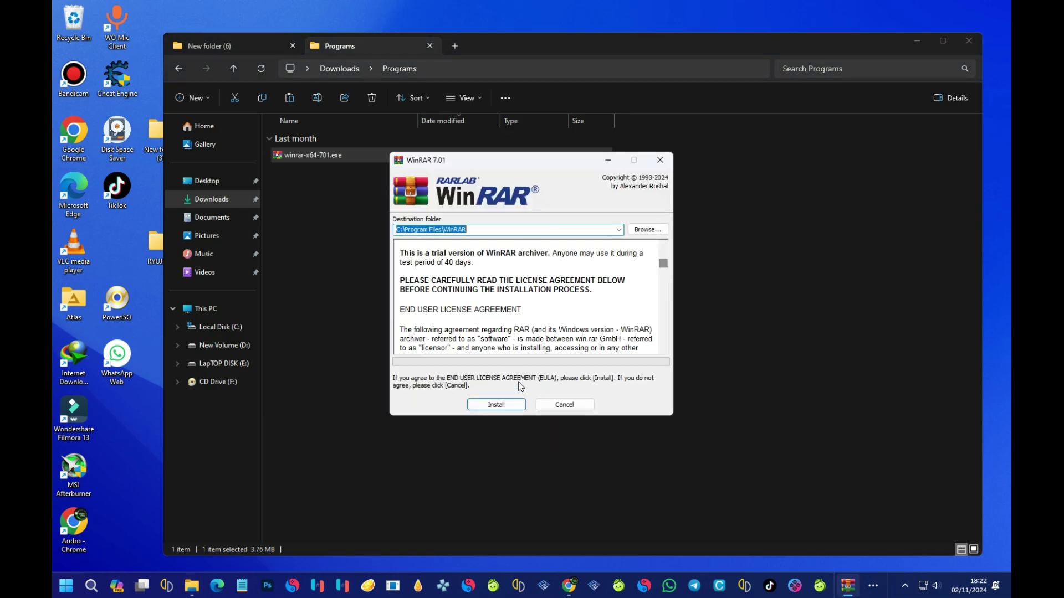
left_click(495, 403)
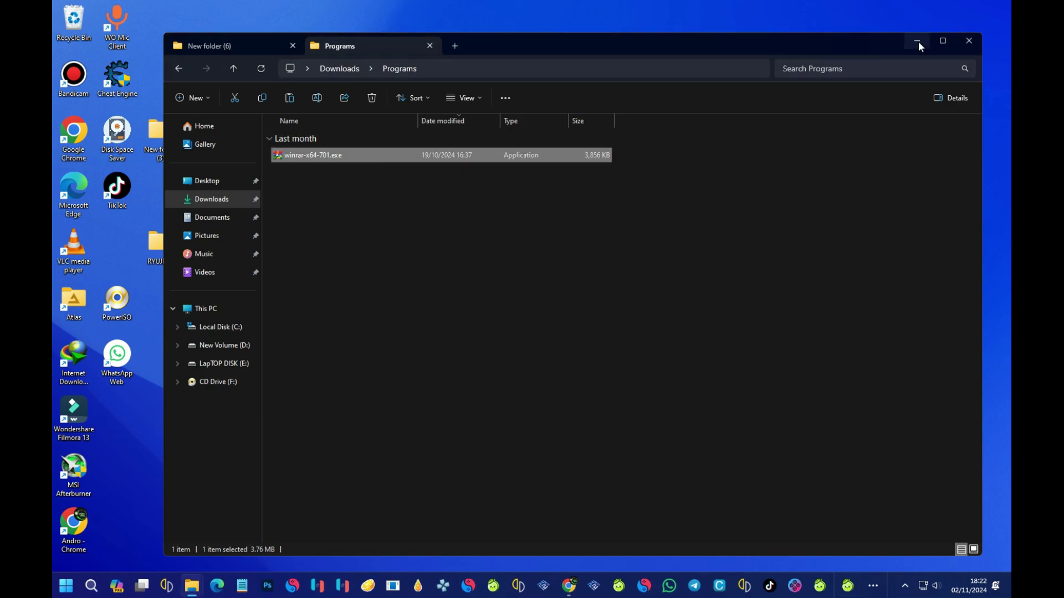
left_click(917, 41)
left_click(495, 398)
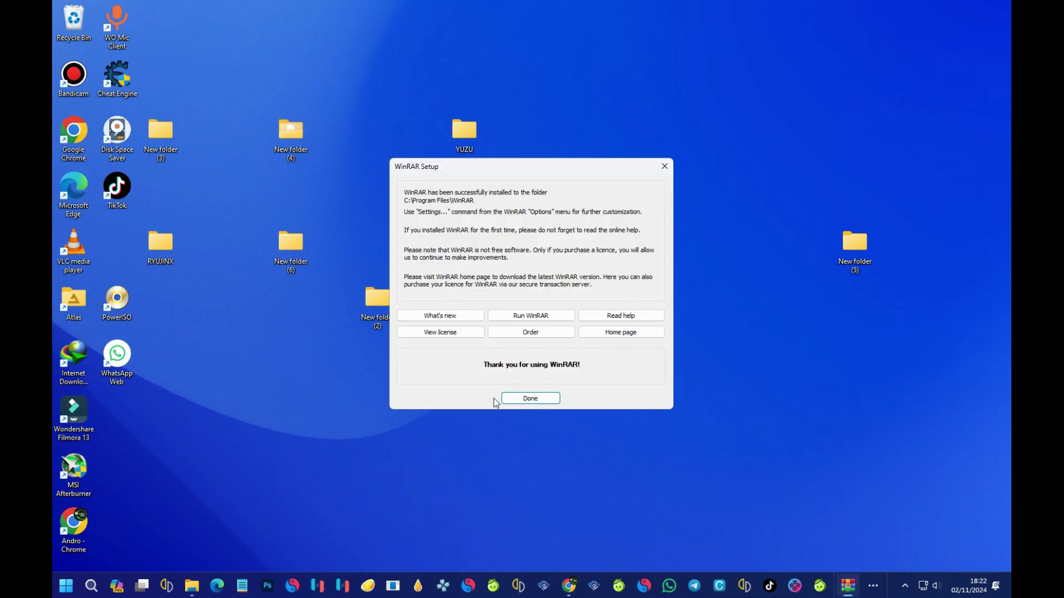
left_click(523, 398)
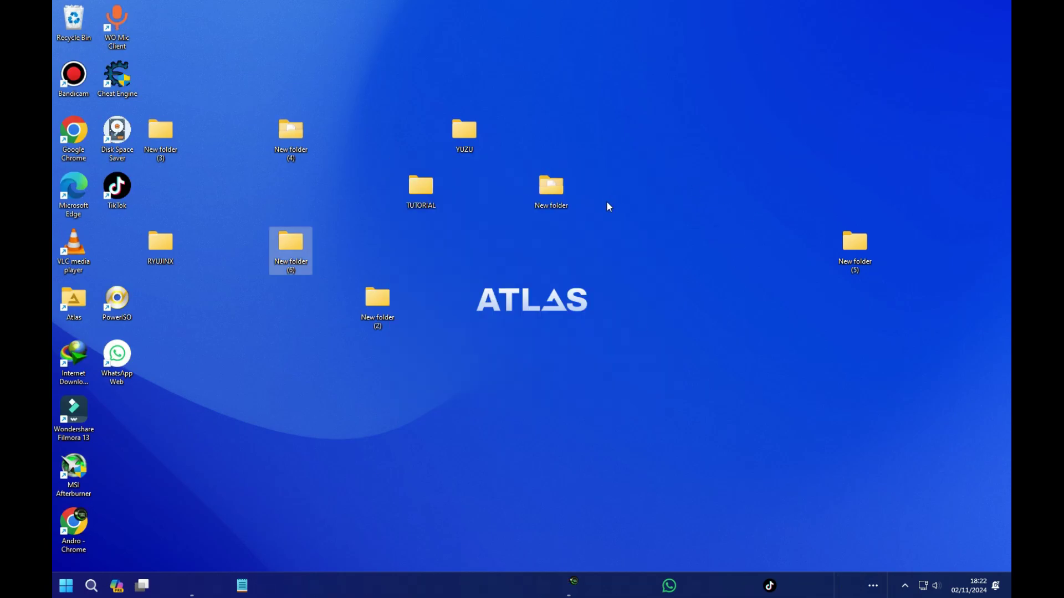
Extract lime3ds-2119-windows-msvc.zip with WinRAR into a lime3ds-2119-windows-msvc folder.
double_click(277, 247)
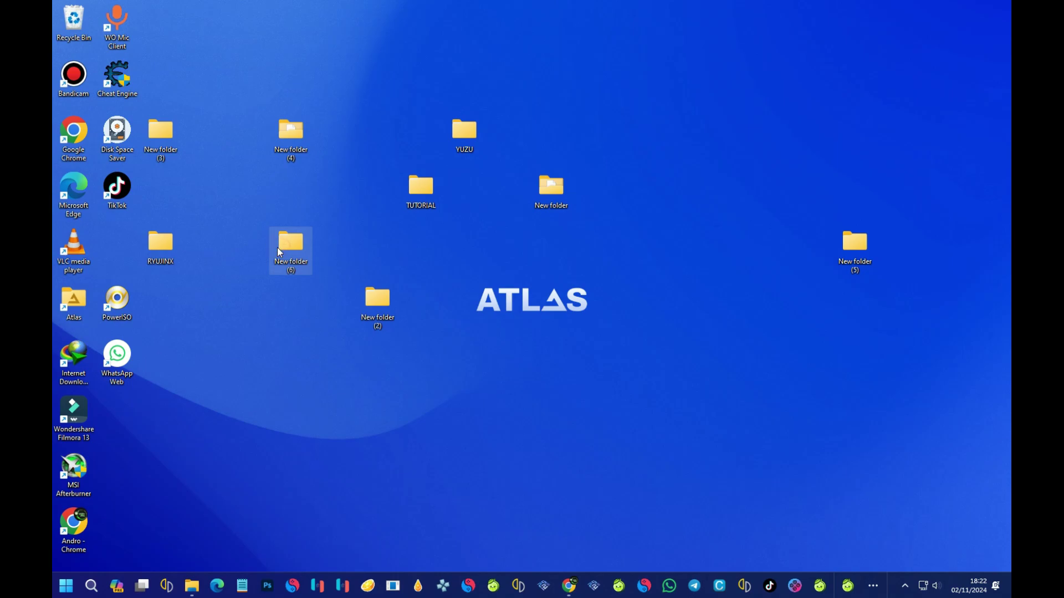
left_click_drag(459, 15, 504, 52)
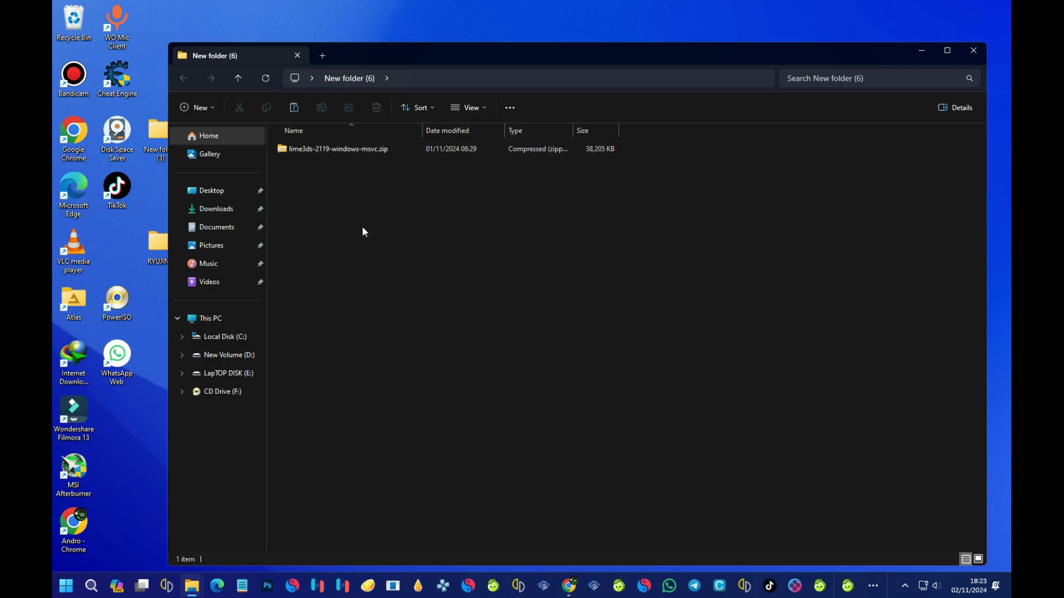
left_click(347, 152)
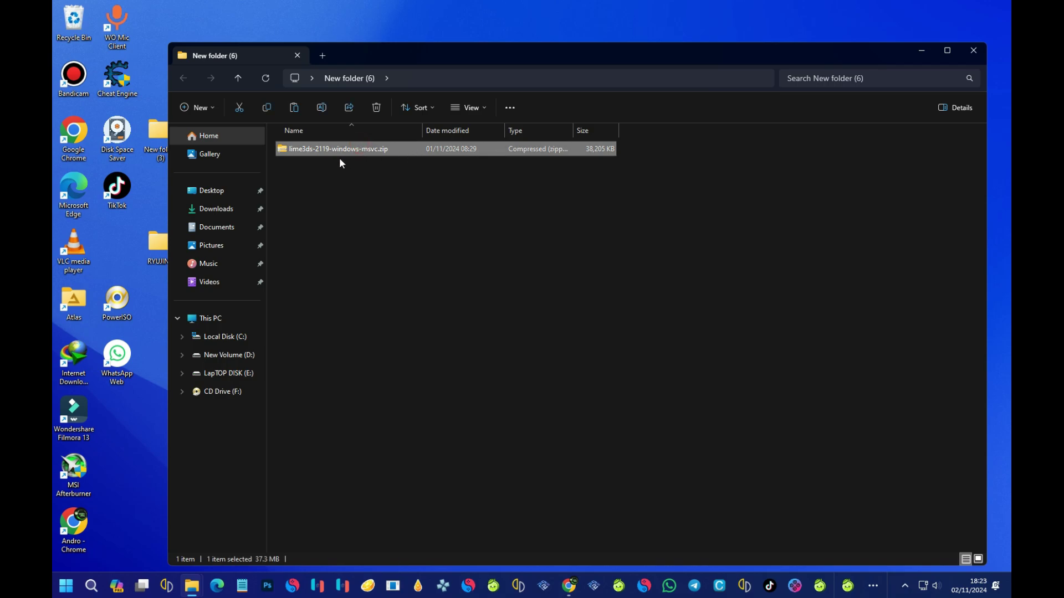
right_click(369, 147)
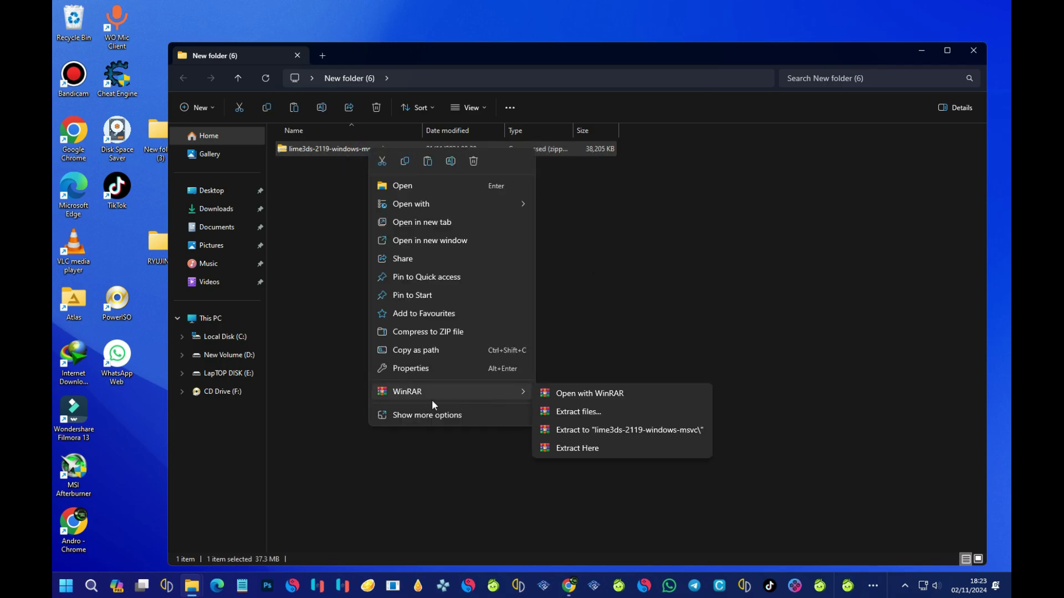
mouse_move(388, 399)
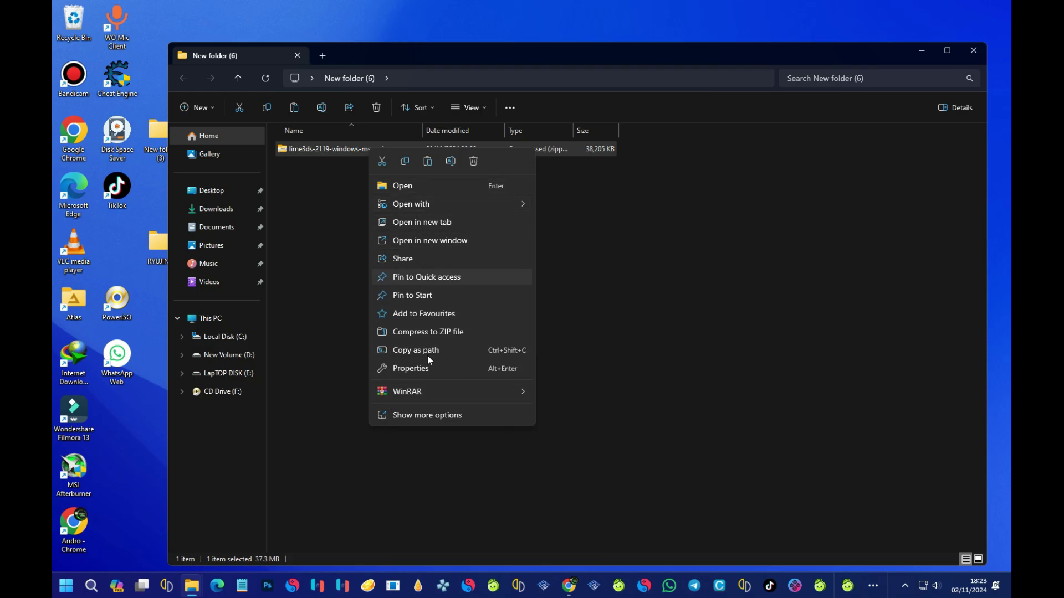
mouse_move(455, 396)
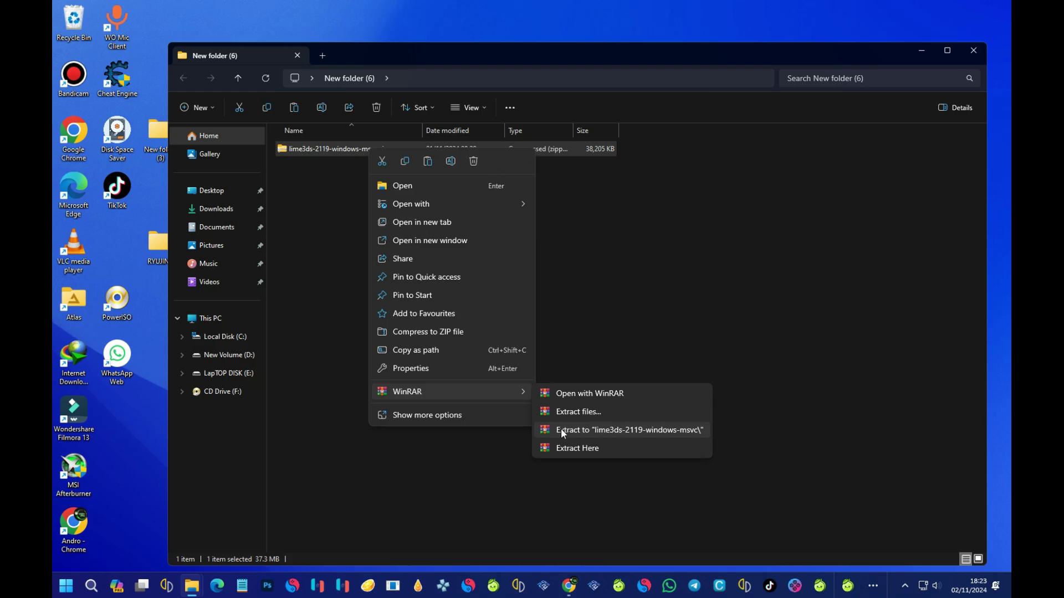
left_click(594, 431)
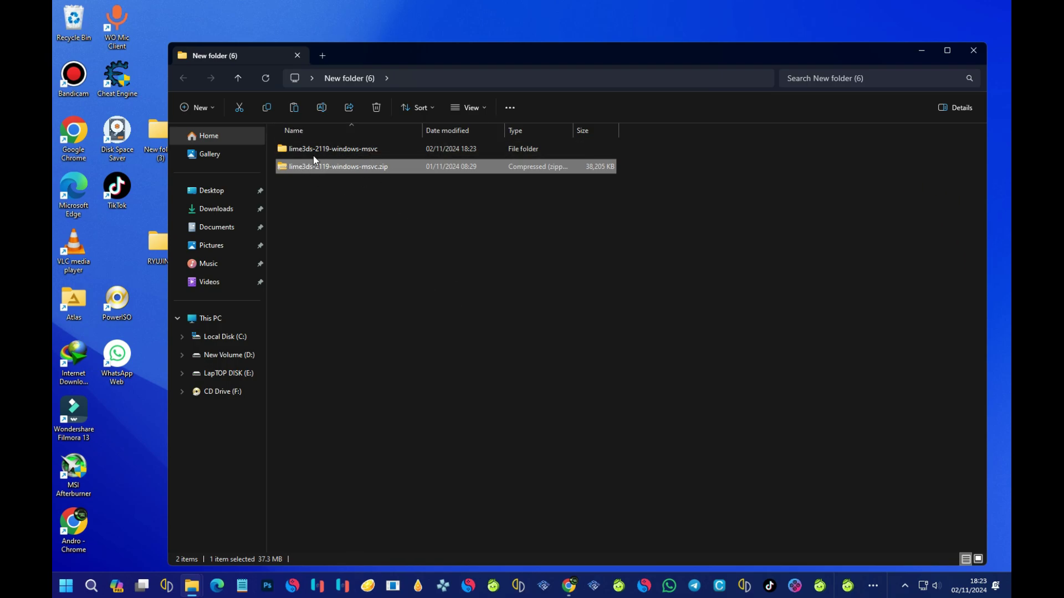
Open the extracted lime3ds-2119-windows-msvc folder and its inner folder, then launch lime3ds.exe.
double_click(357, 148)
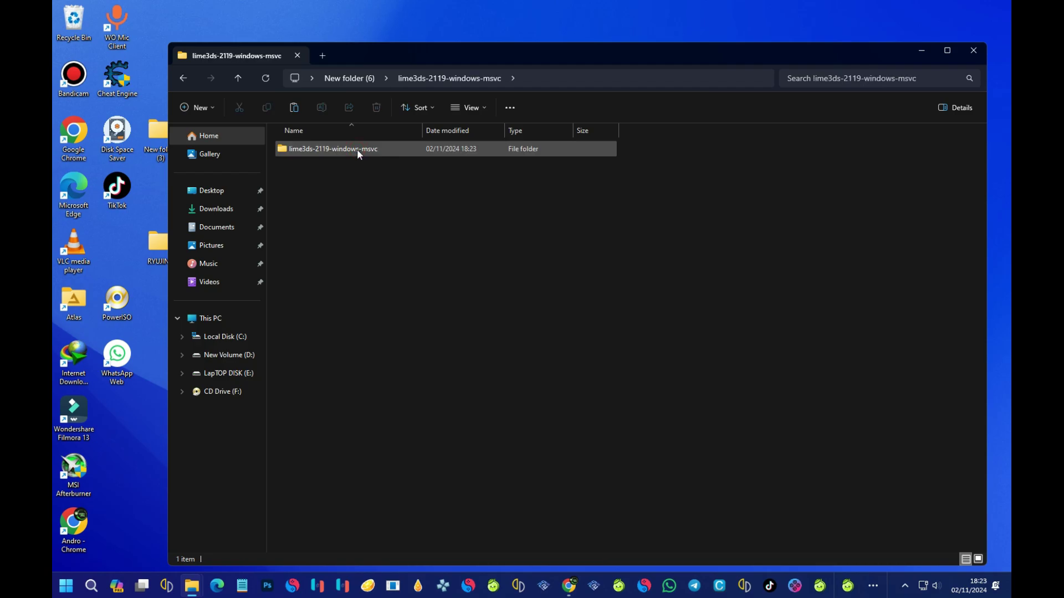
double_click(357, 148)
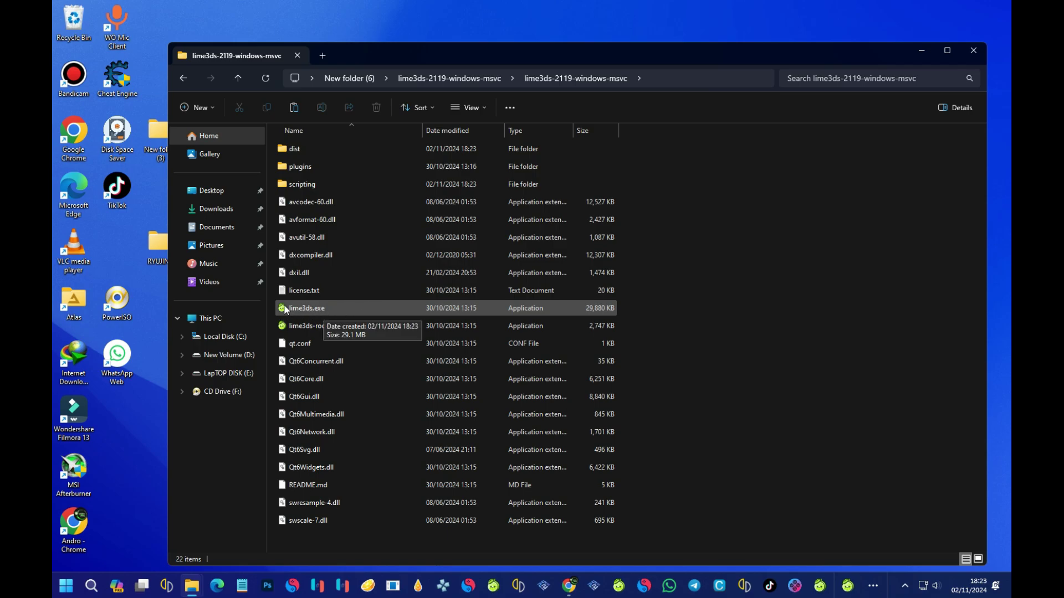
double_click(334, 311)
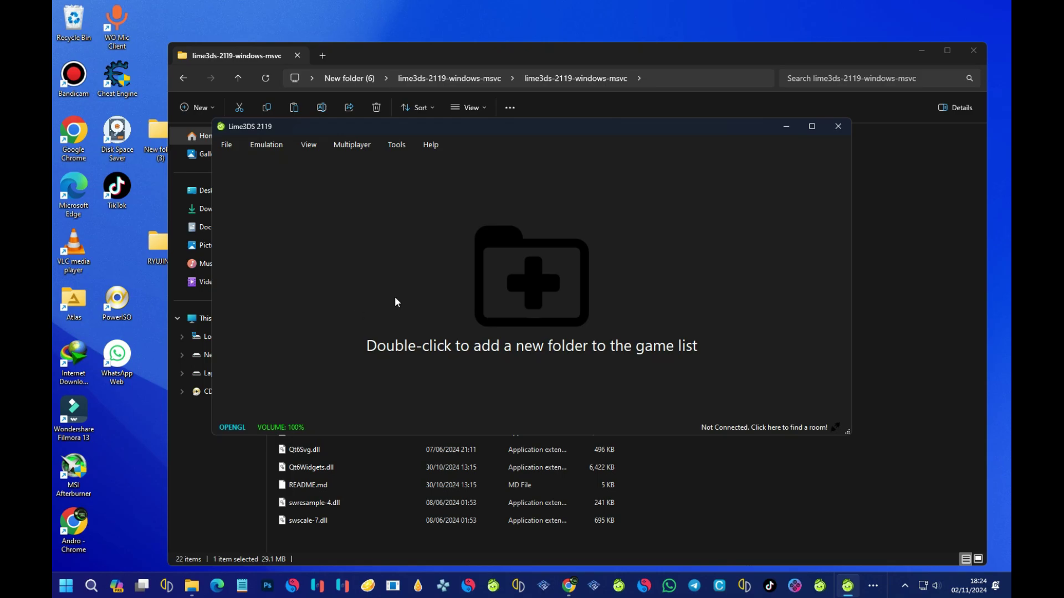
Minimize File Explorer, then move the Lime3DS window up-left and enlarge it wider and taller.
left_click(922, 50)
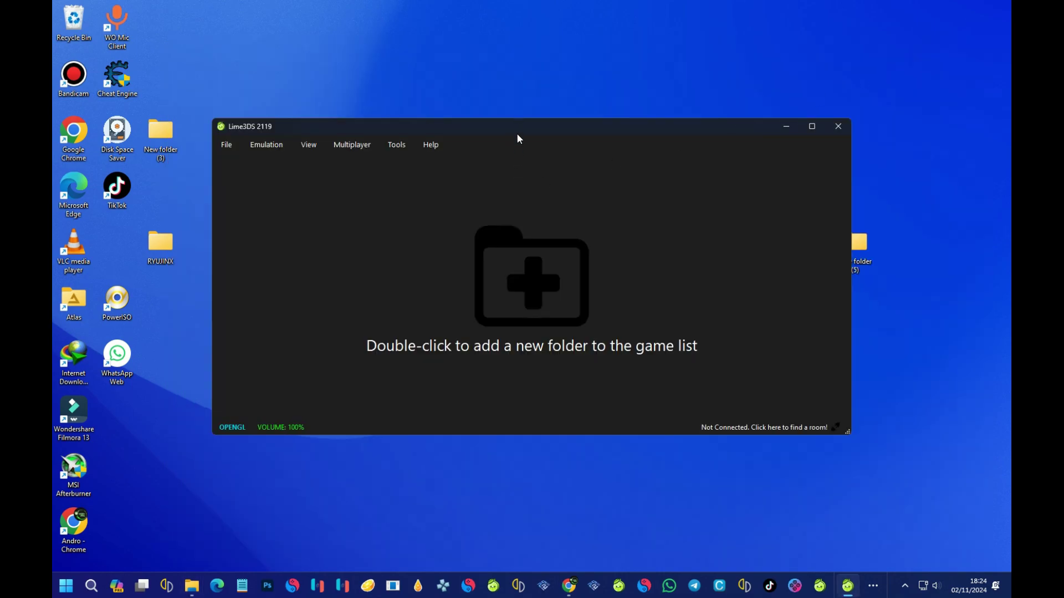
left_click_drag(517, 135, 506, 86)
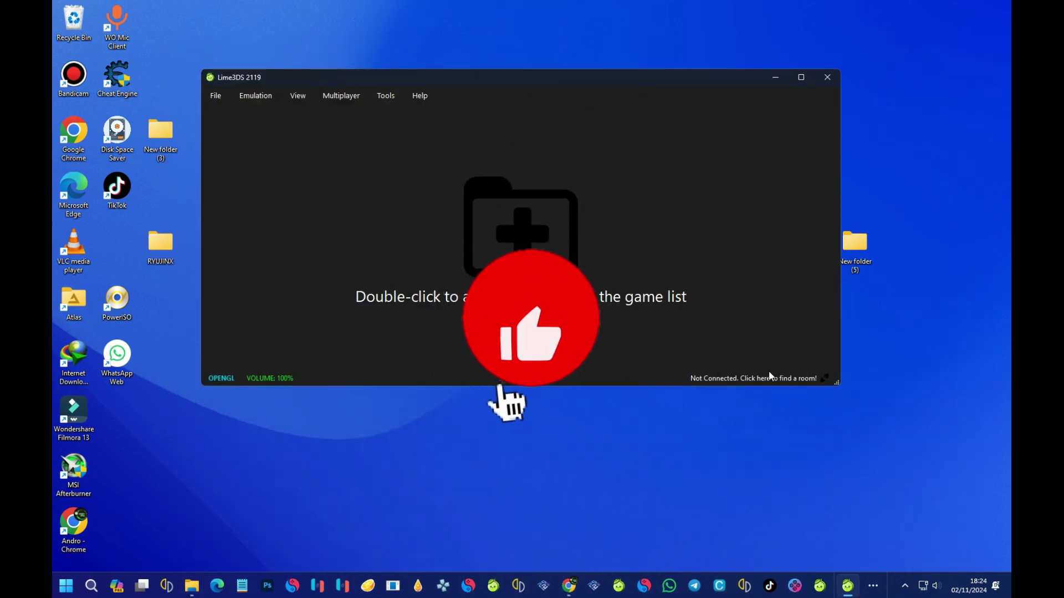
left_click_drag(838, 385, 956, 486)
left_click_drag(567, 83, 557, 72)
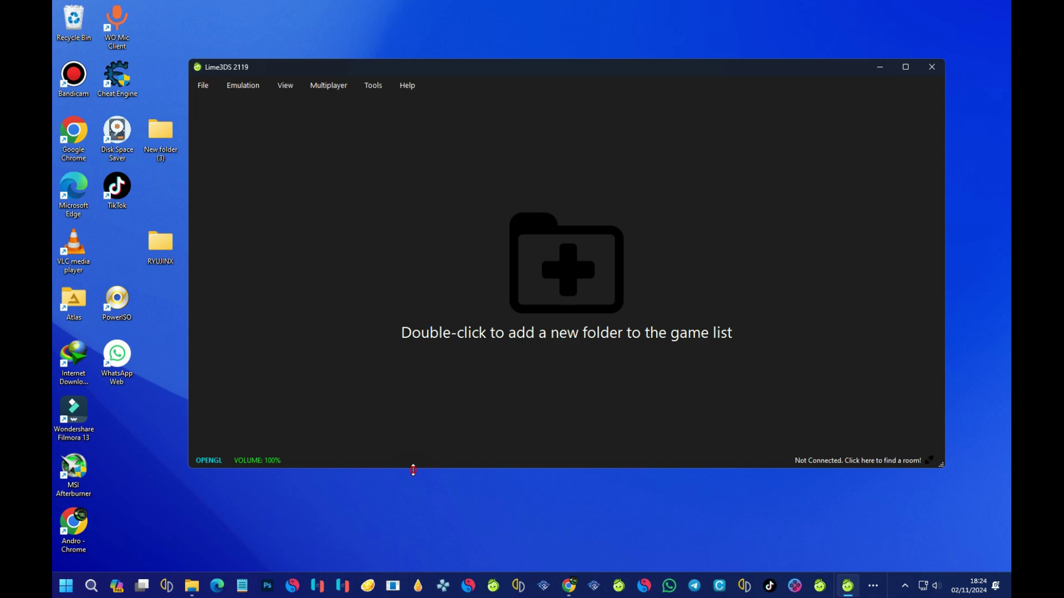
left_click_drag(413, 469, 413, 533)
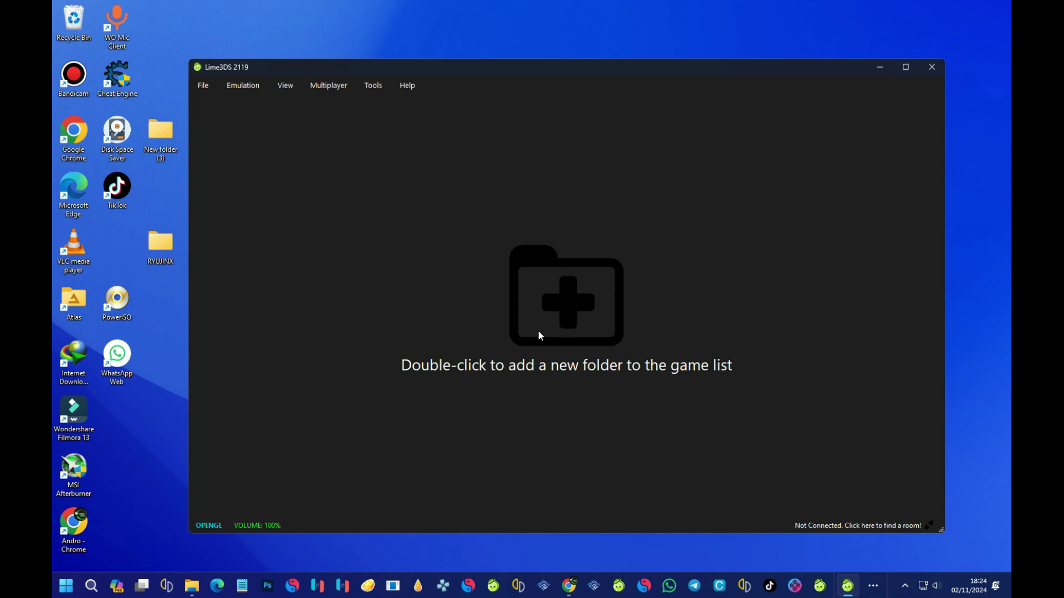
Add LapTOP DISK (E:) > CITRA > ROM as a game directory, listing four games.
double_click(577, 309)
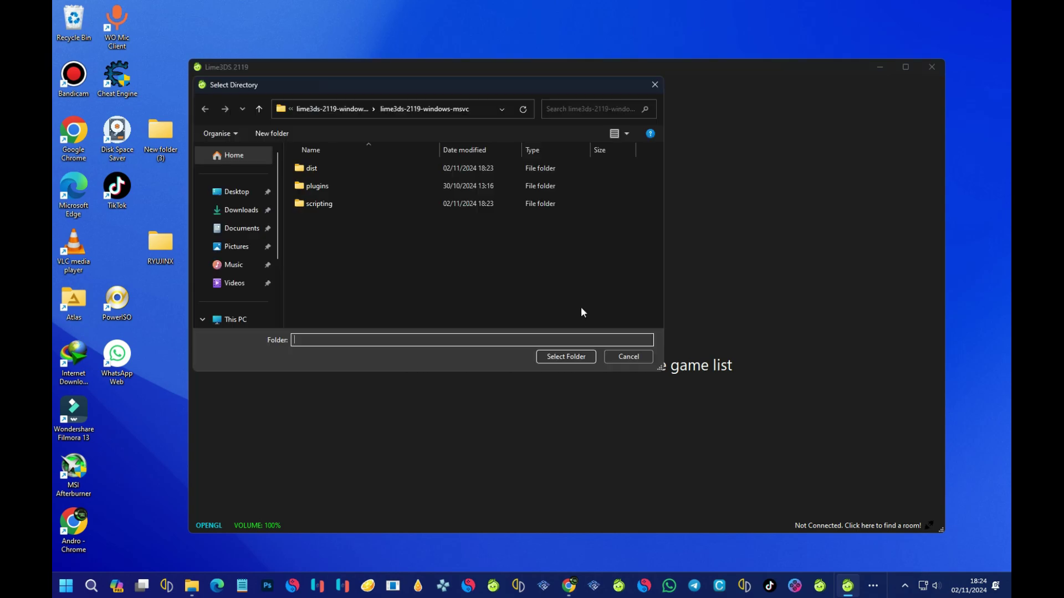
scroll(253, 275, "down", 2)
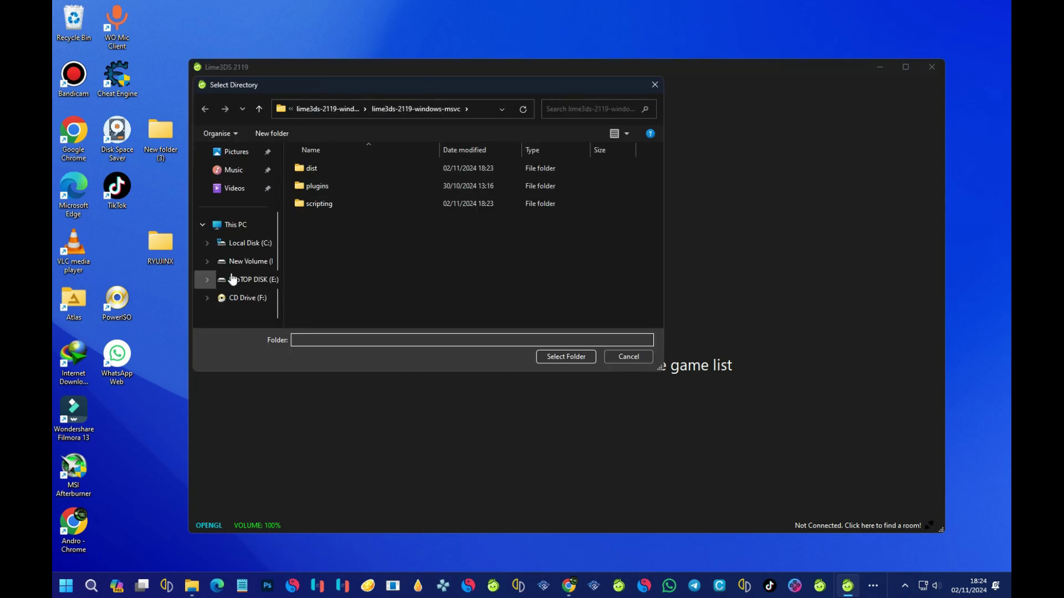
left_click(245, 284)
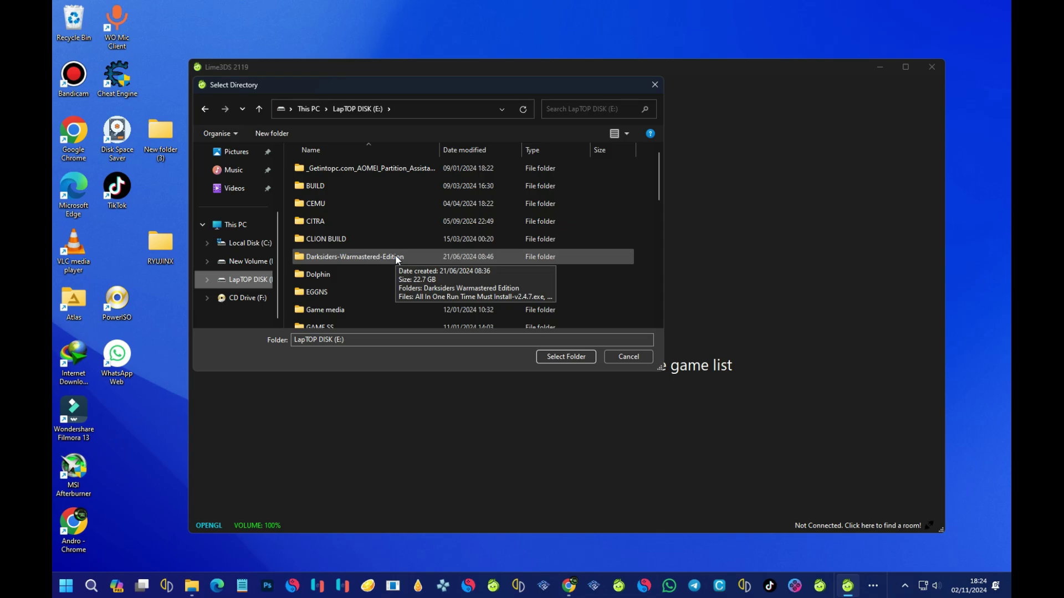
double_click(330, 221)
scroll(382, 219, "down", 1)
scroll(377, 205, "up", 1)
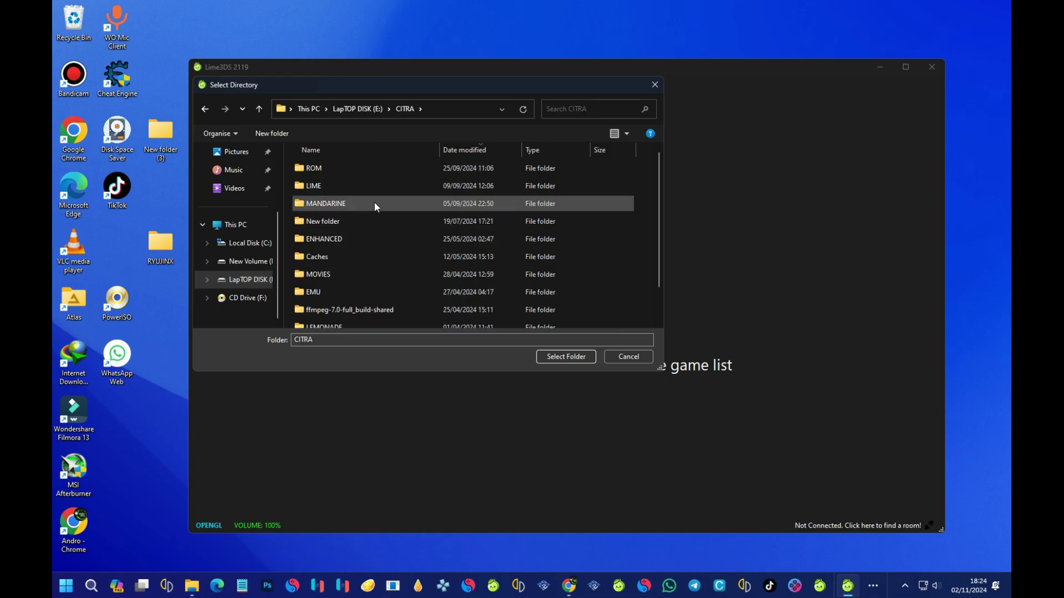
double_click(346, 167)
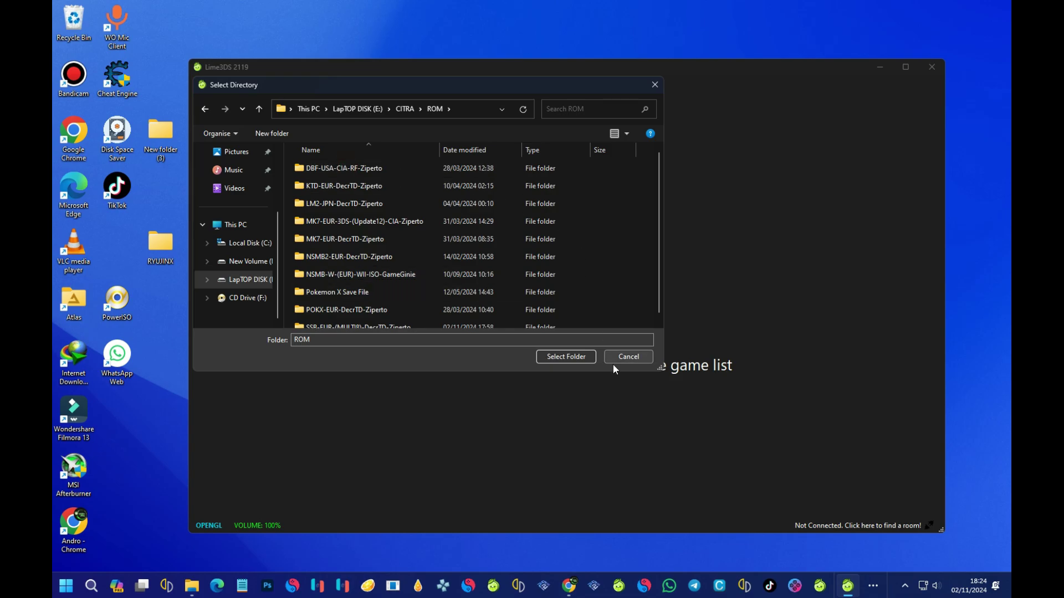
left_click(565, 356)
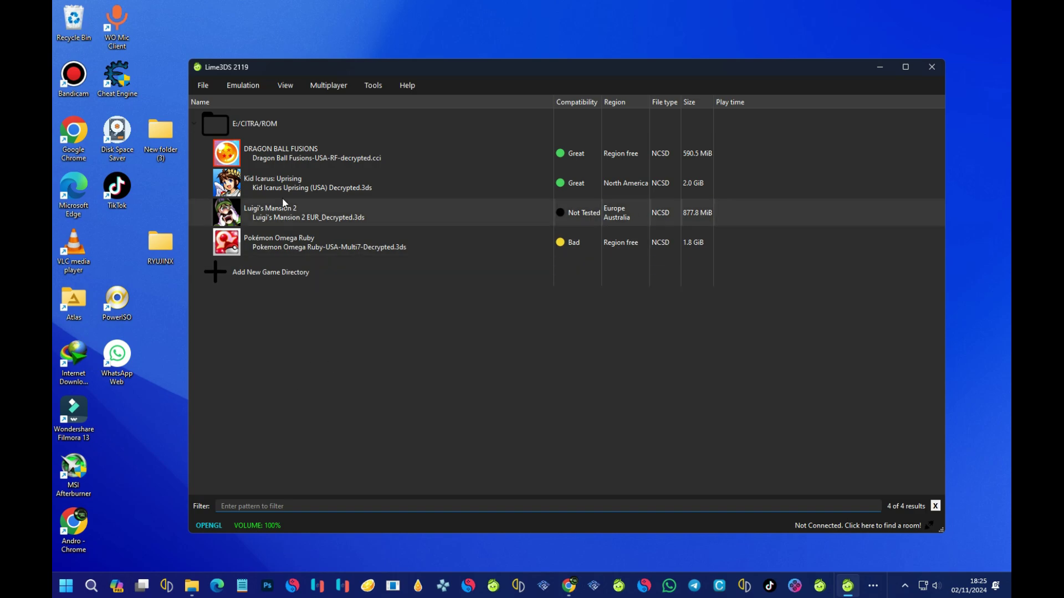
Enable Scan Subfolders on the E:/CITRA/ROM directory, then move the window higher.
right_click(267, 127)
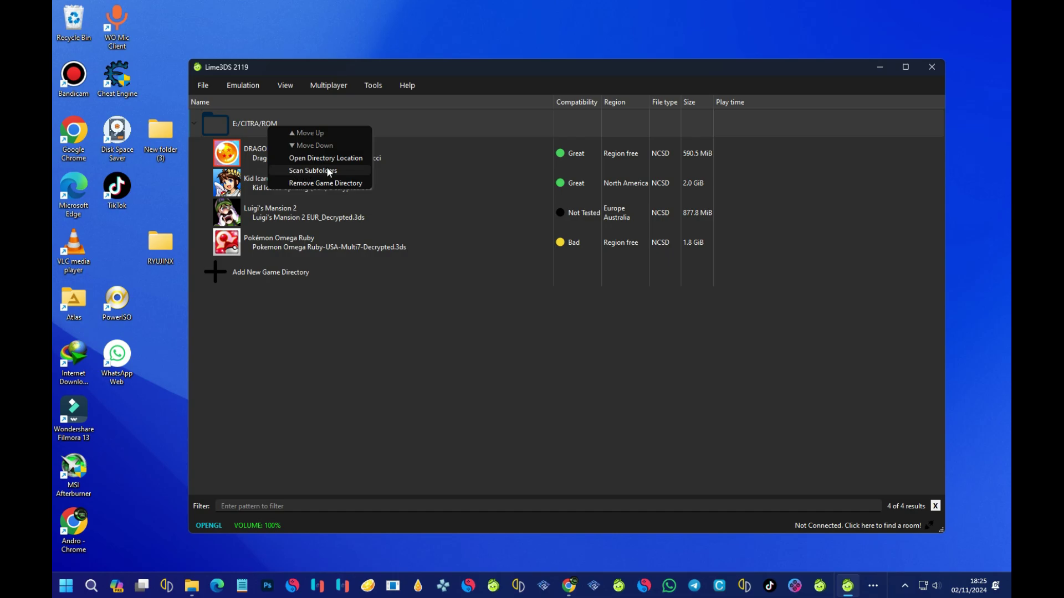
left_click(302, 170)
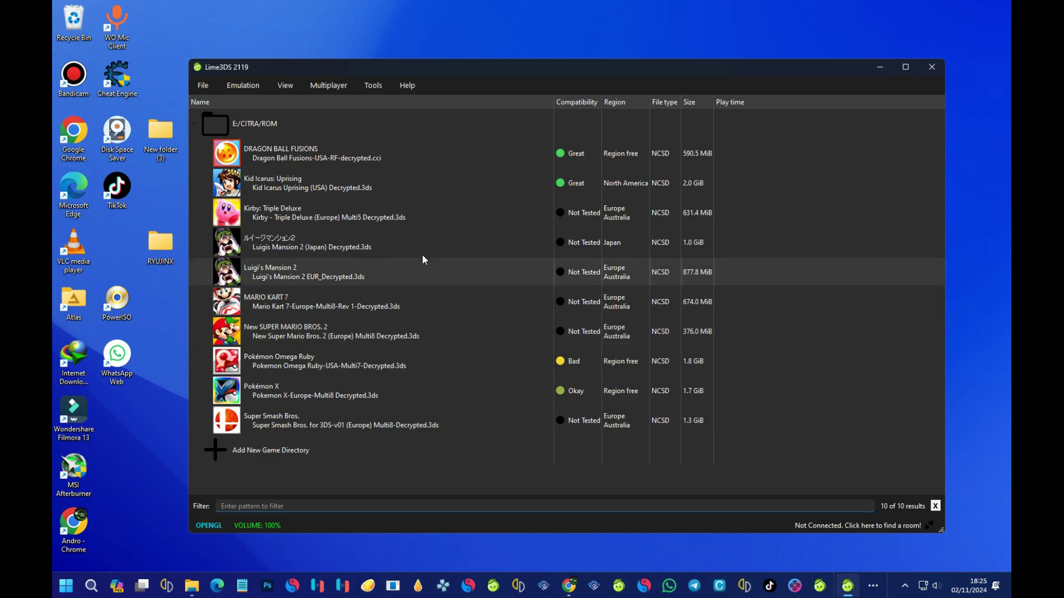
left_click_drag(630, 65, 630, 34)
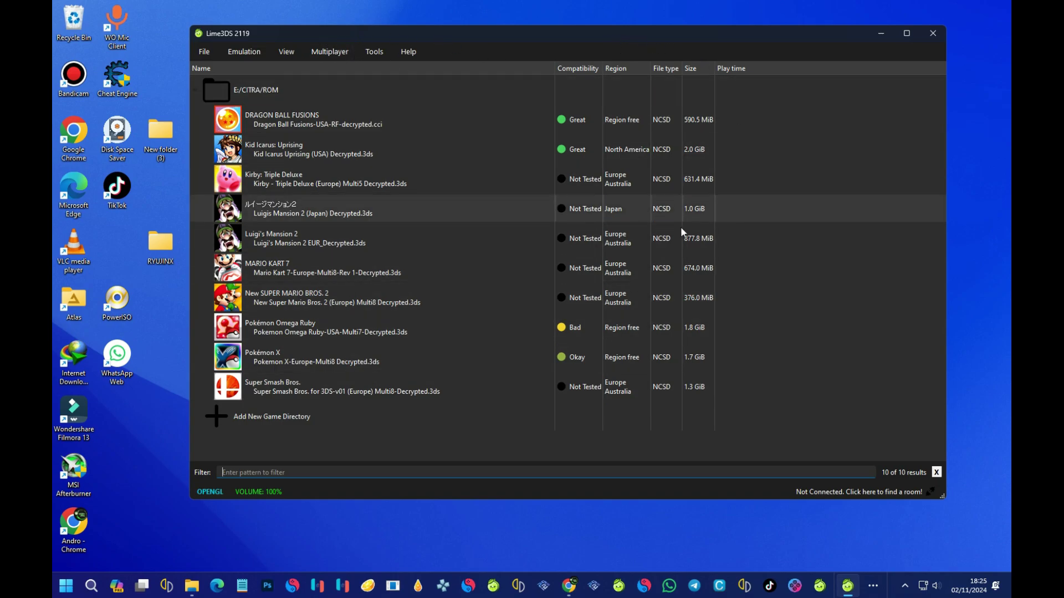
Toggle the status-bar graphics API indicator from OPENGL to VULKAN.
left_click(214, 492)
left_click(247, 55)
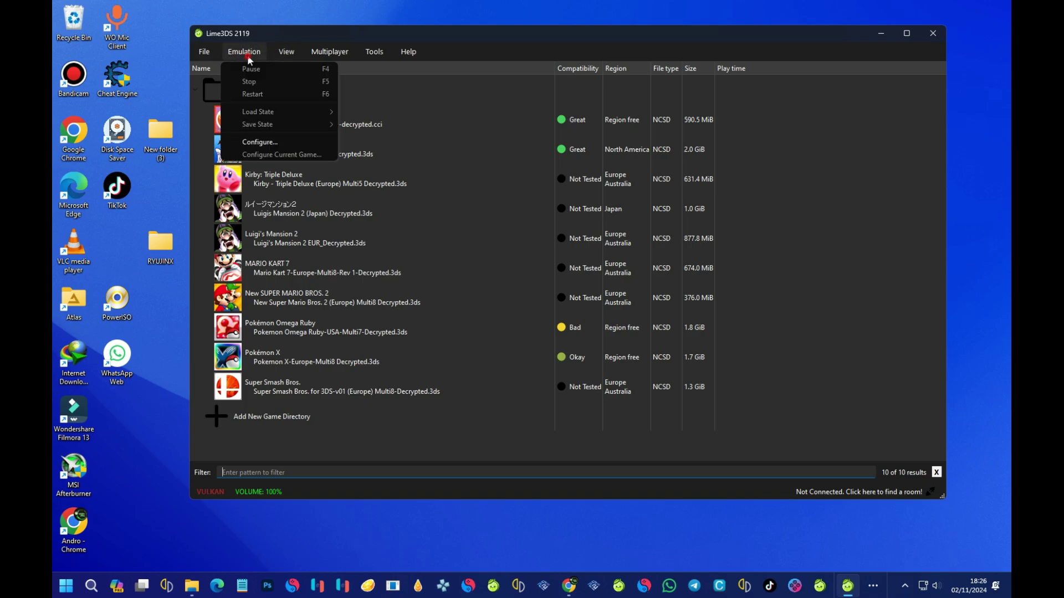
Open Emulation > Configure..., reposition the dialog, and show the Controls button-mapping page.
left_click(260, 143)
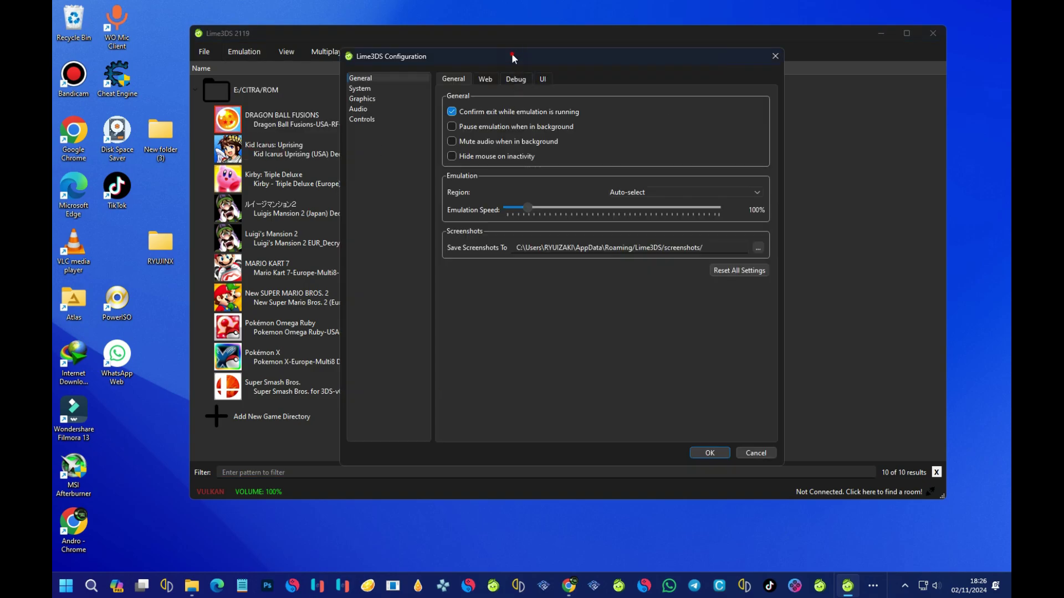
left_click_drag(404, 66, 381, 52)
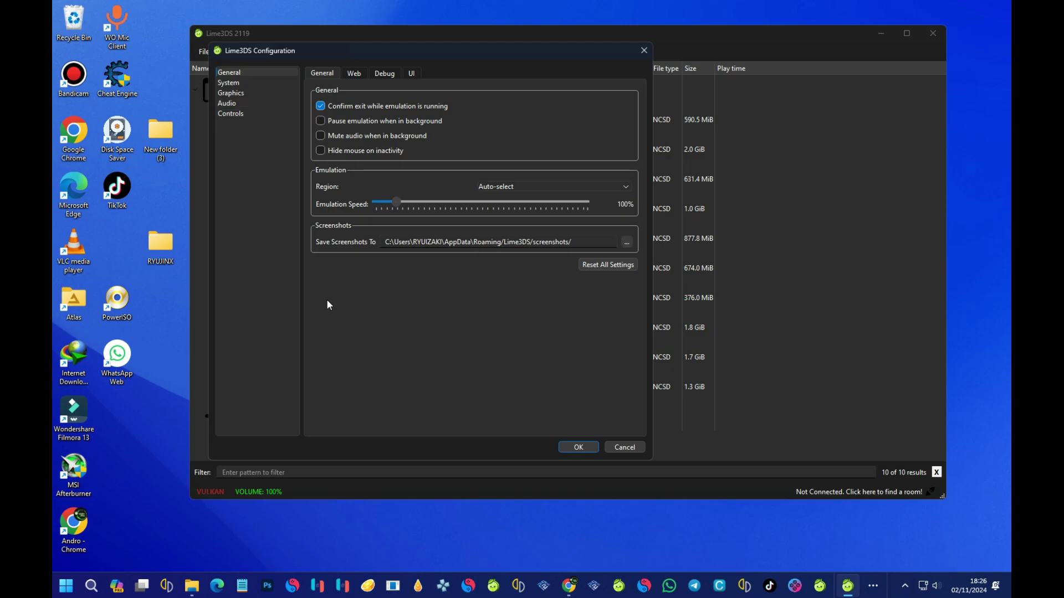
left_click(238, 114)
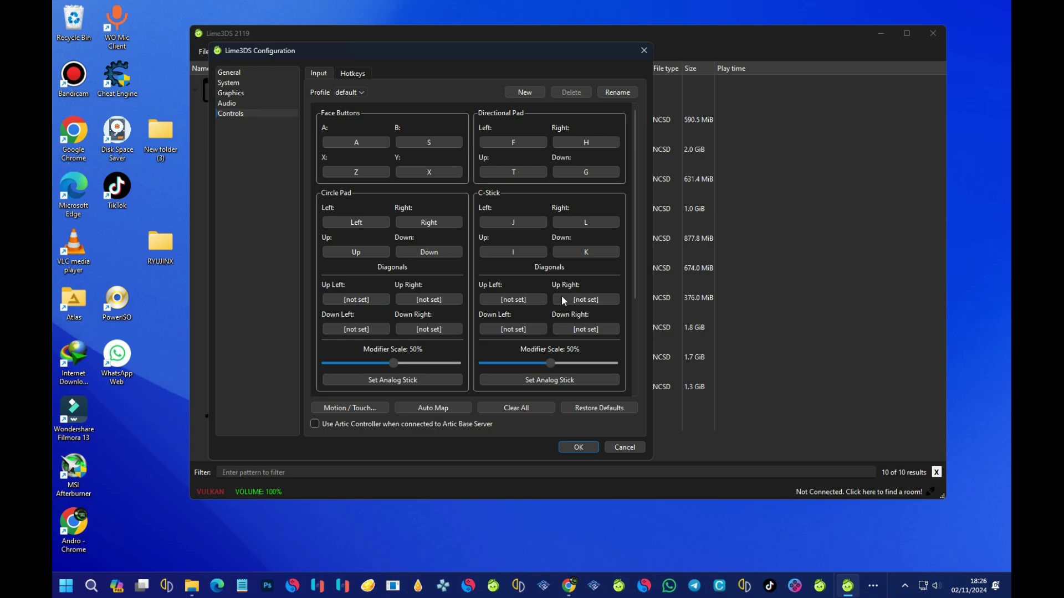
left_click(430, 408)
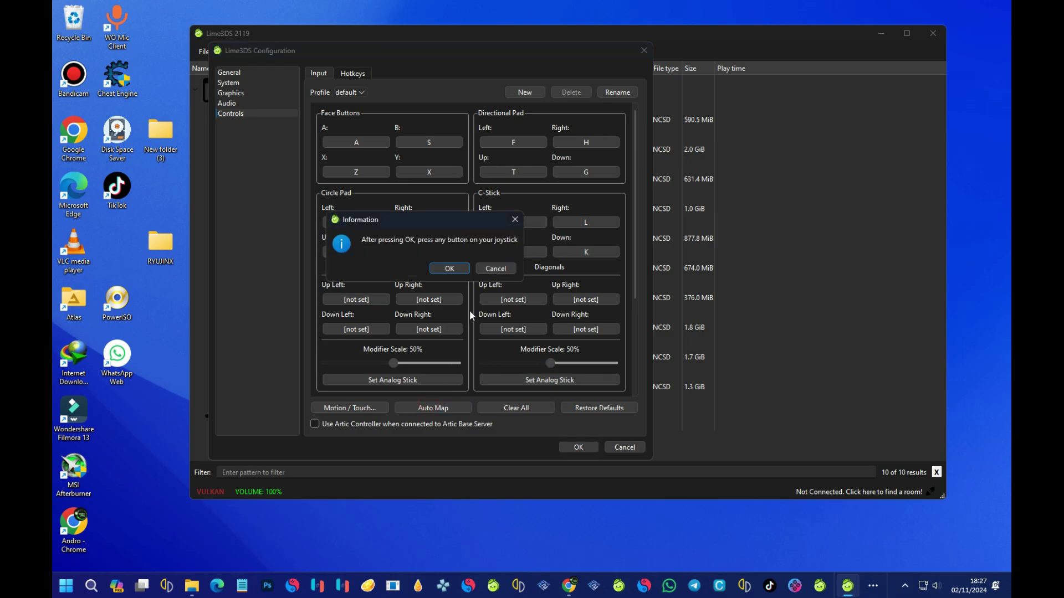
left_click(453, 268)
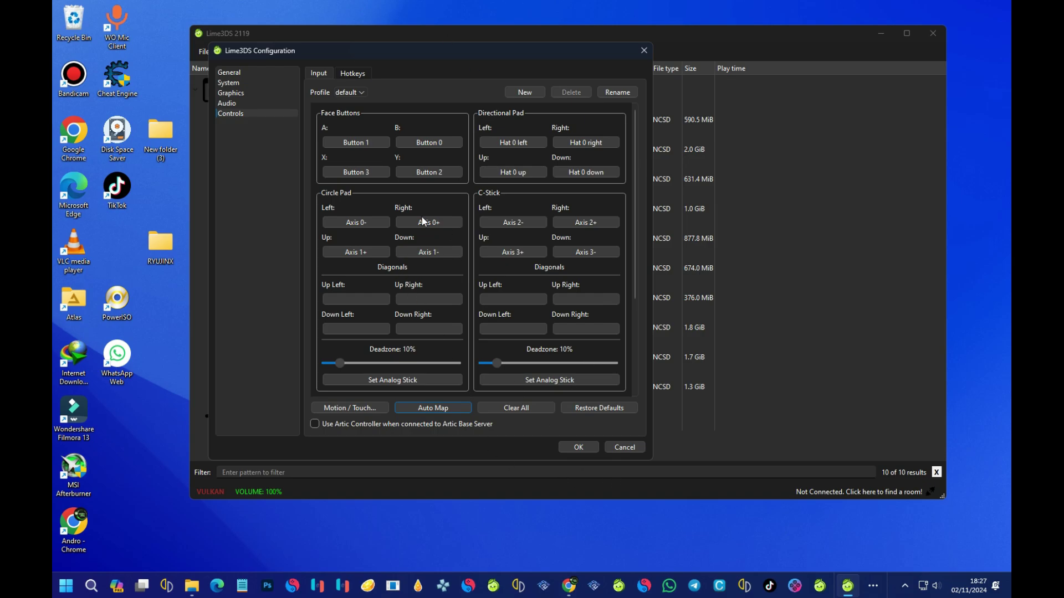
scroll(424, 222, "down", 4)
scroll(467, 224, "up", 3)
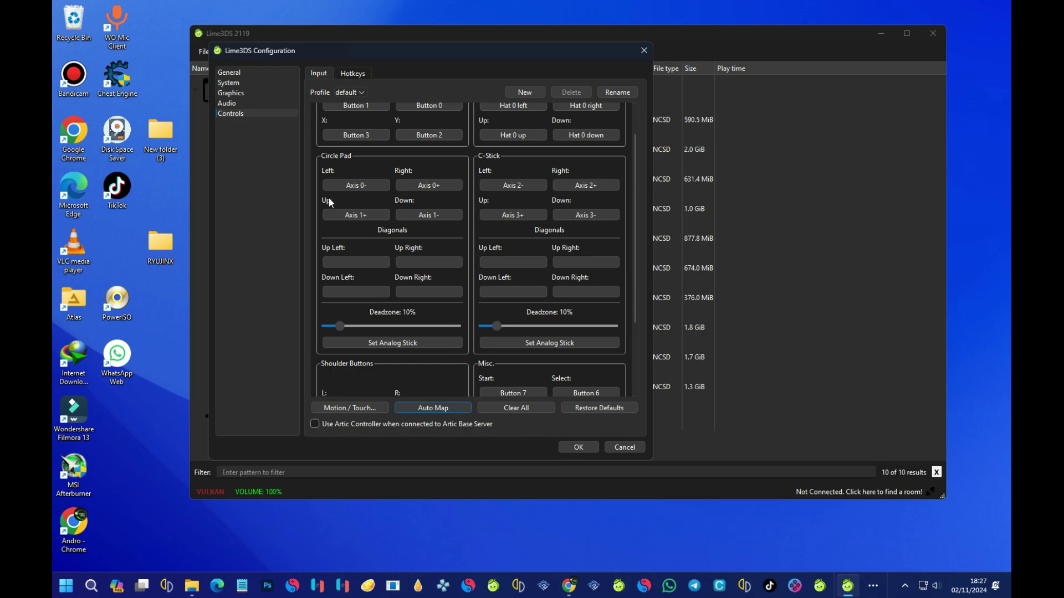
Set Graphics internal resolution to 3x Native (1200x720) and show the Advanced tab.
left_click(244, 93)
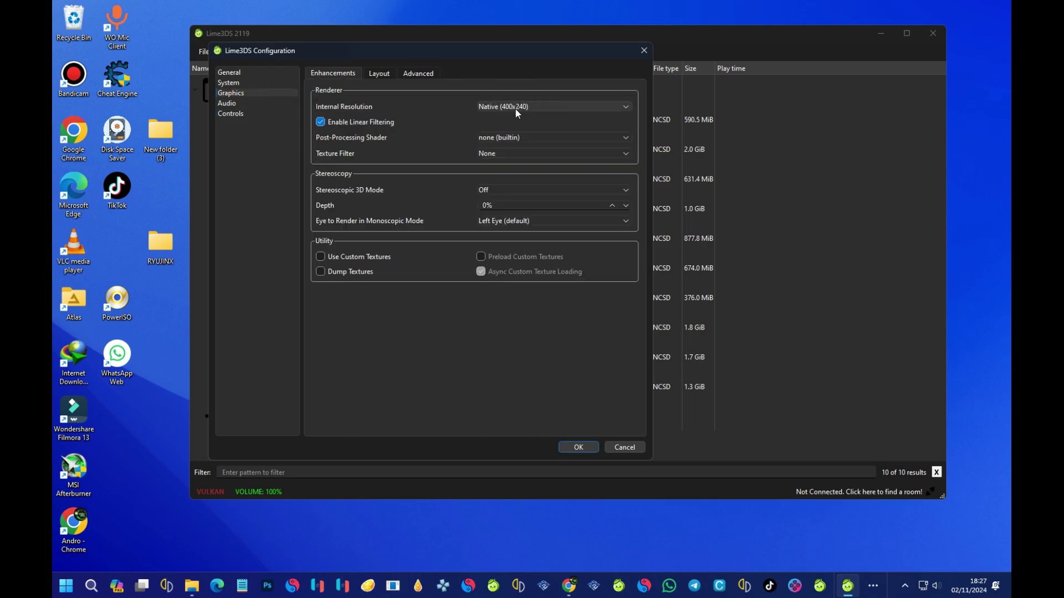
left_click(572, 107)
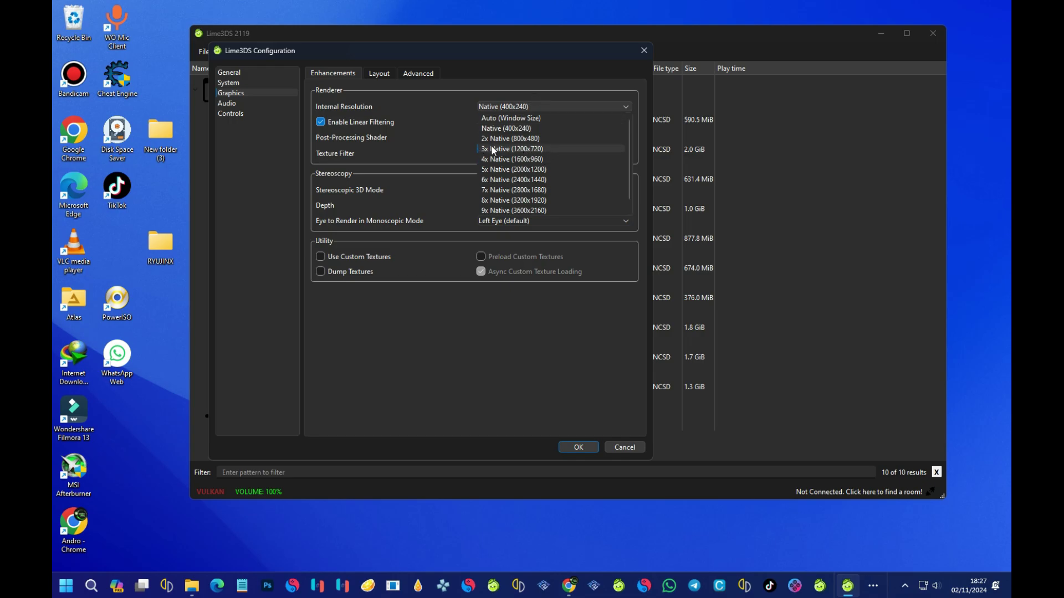
left_click(531, 148)
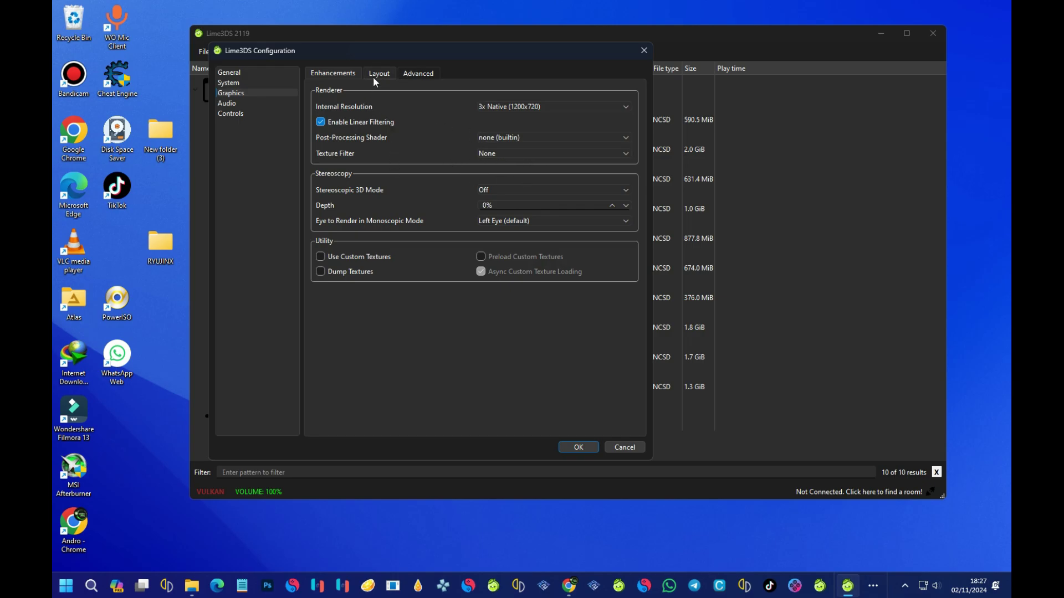
left_click(426, 70)
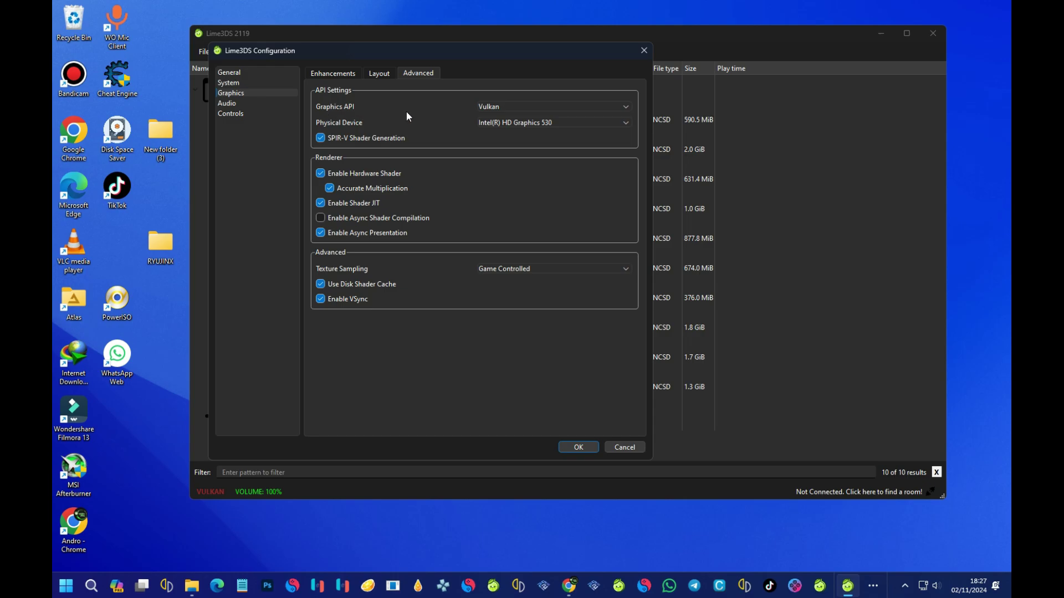
Keep Vulkan as the graphics API and Intel(R) HD Graphics 530 as the physical device.
left_click(551, 103)
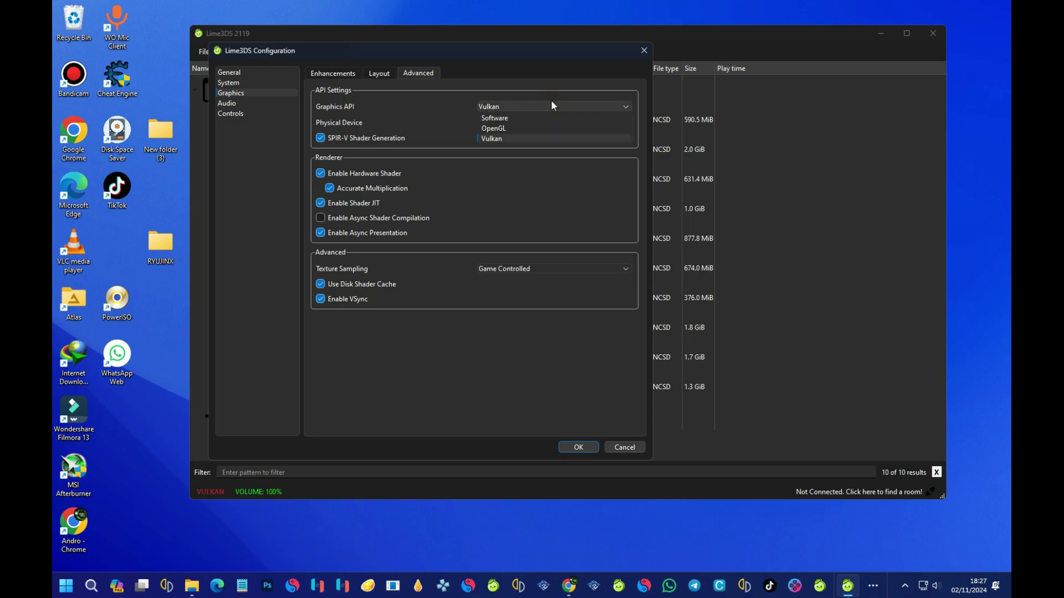
left_click(543, 102)
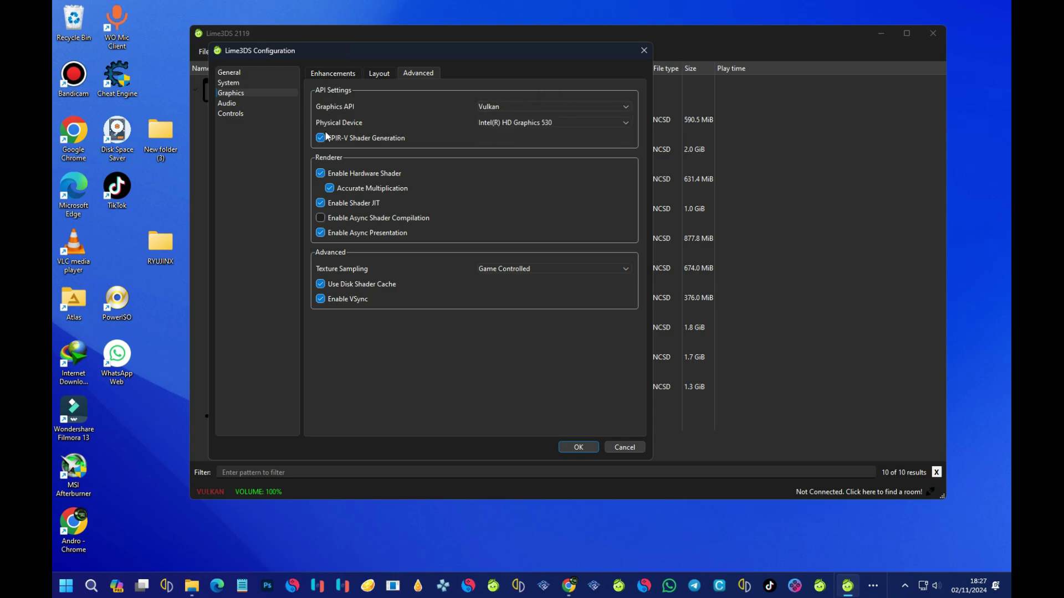
left_click(625, 123)
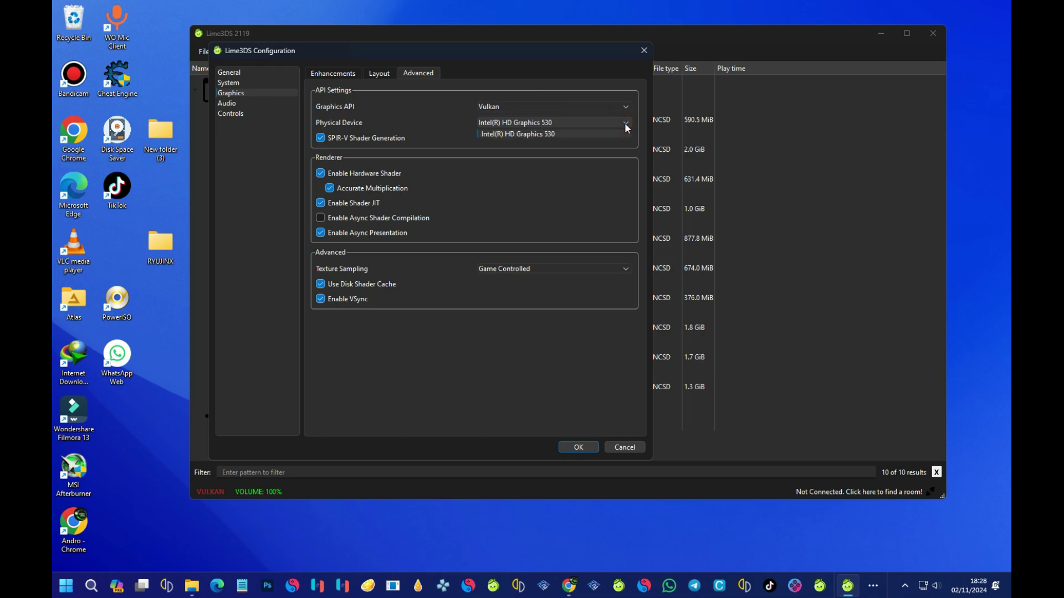
left_click(626, 124)
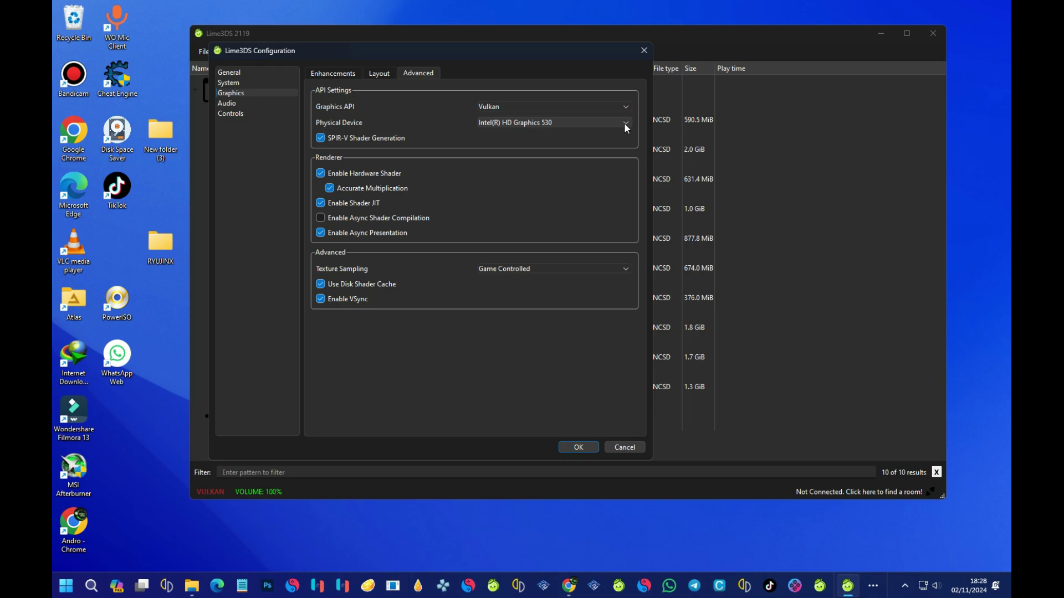
left_click(625, 125)
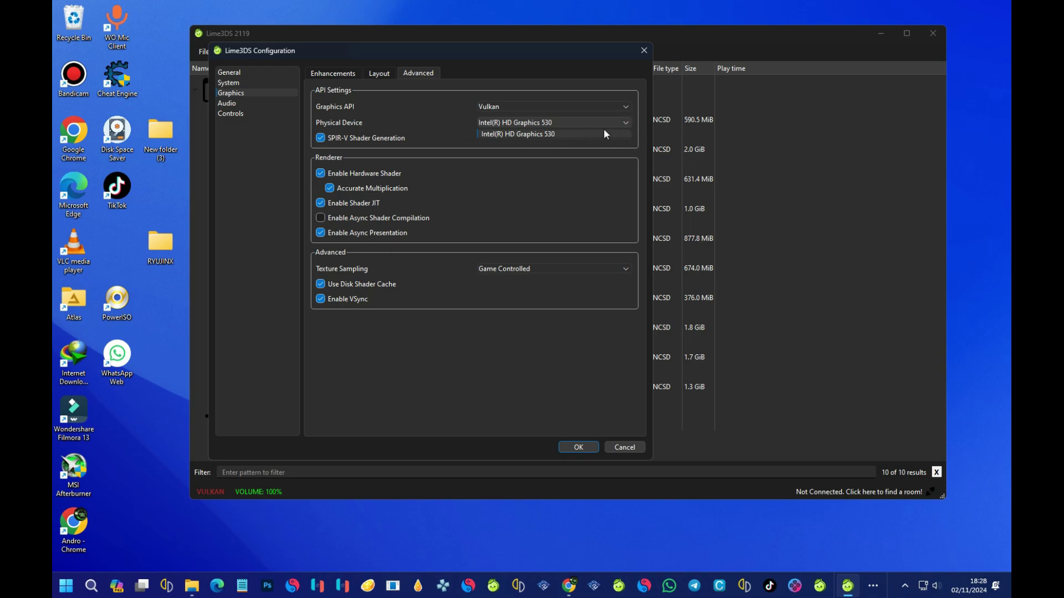
left_click(576, 135)
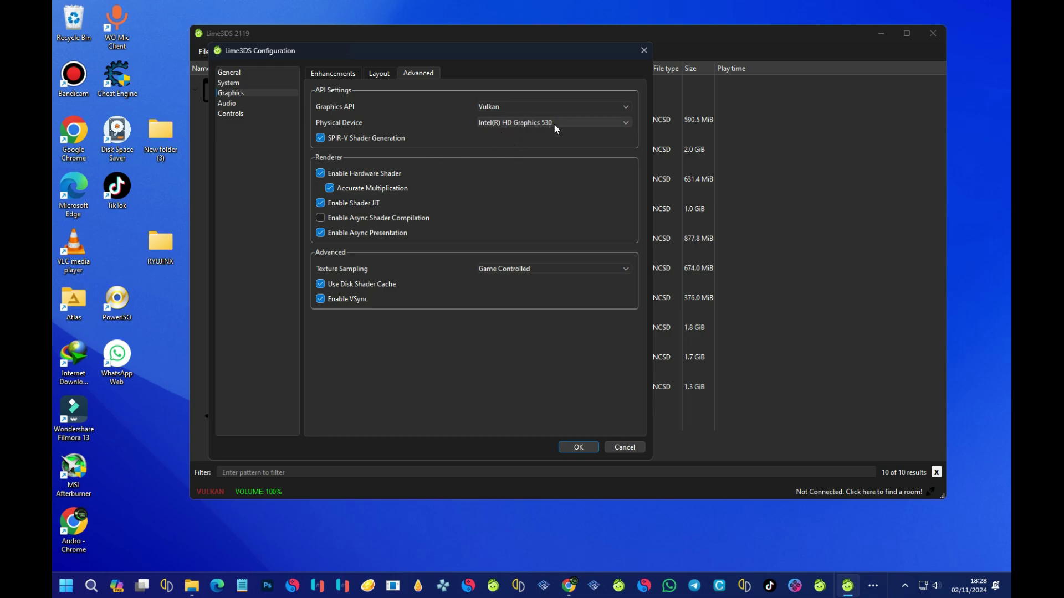
left_click(631, 123)
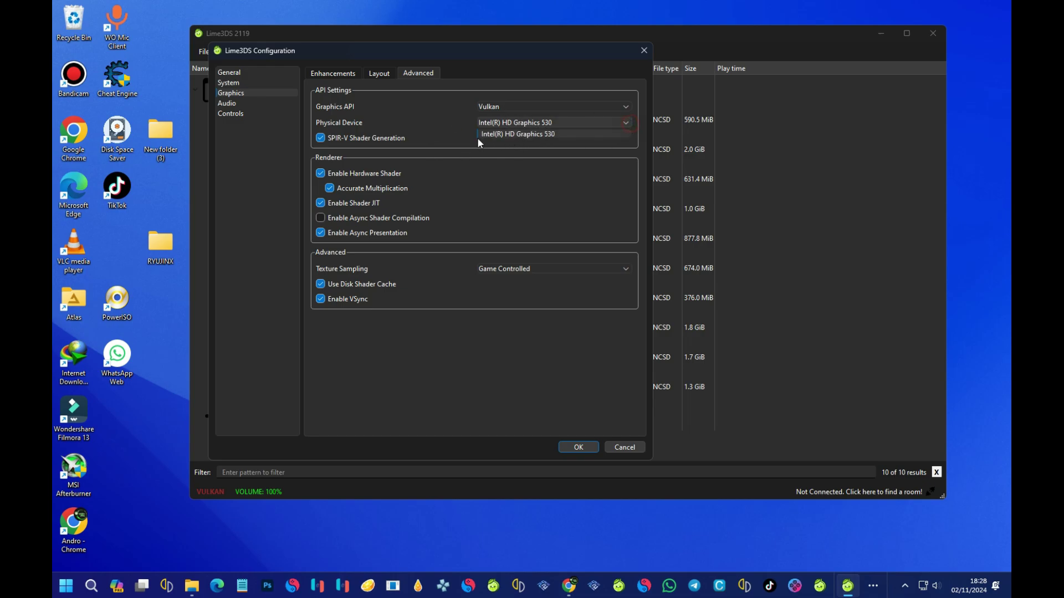
left_click(570, 148)
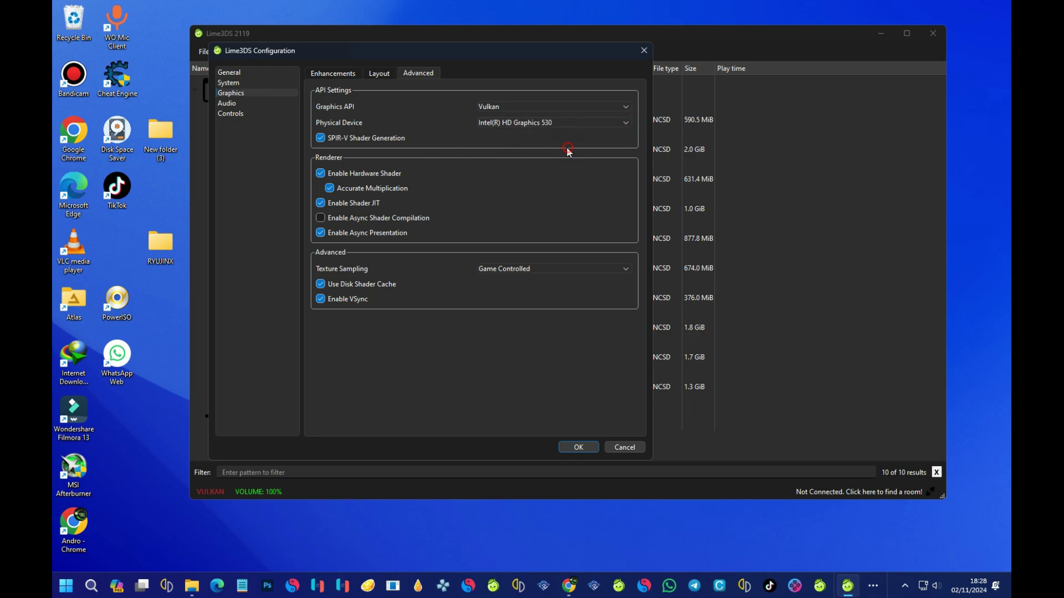
left_click(609, 120)
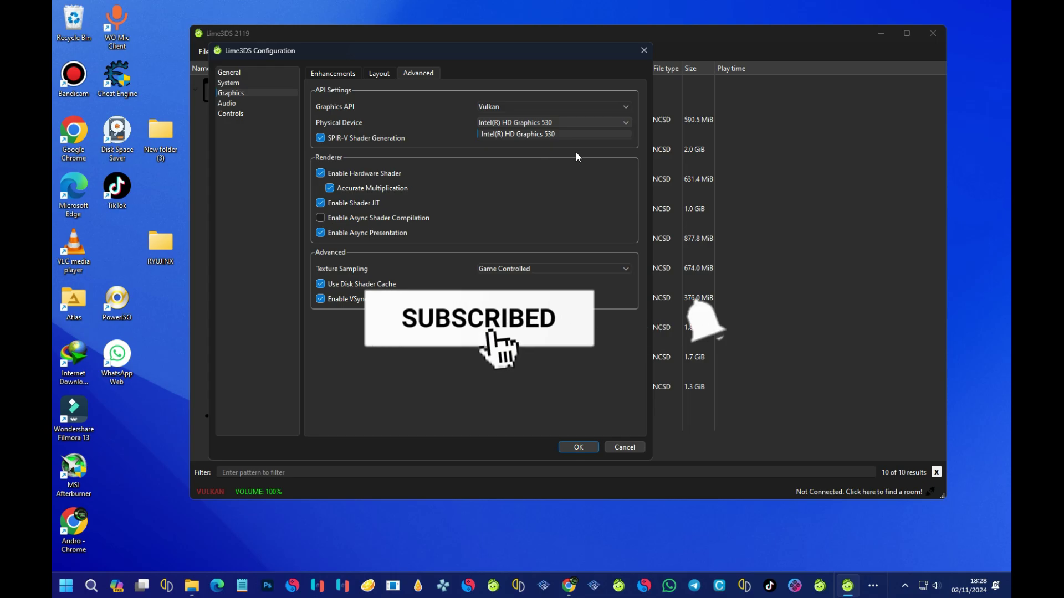
left_click(576, 152)
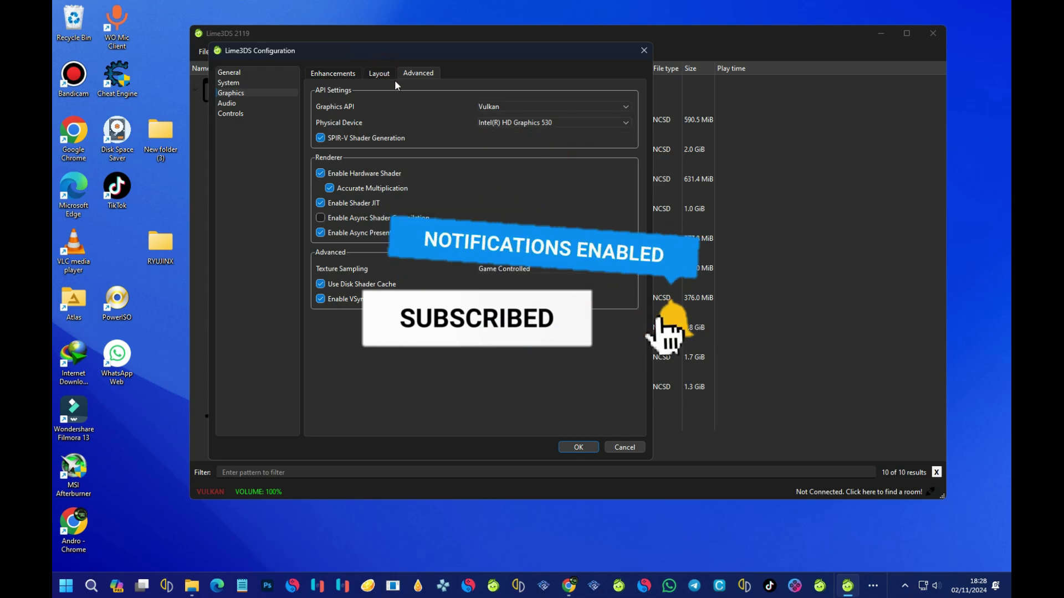
Set the Layout page's screen layout to Large Screen, then go to System settings.
left_click(378, 75)
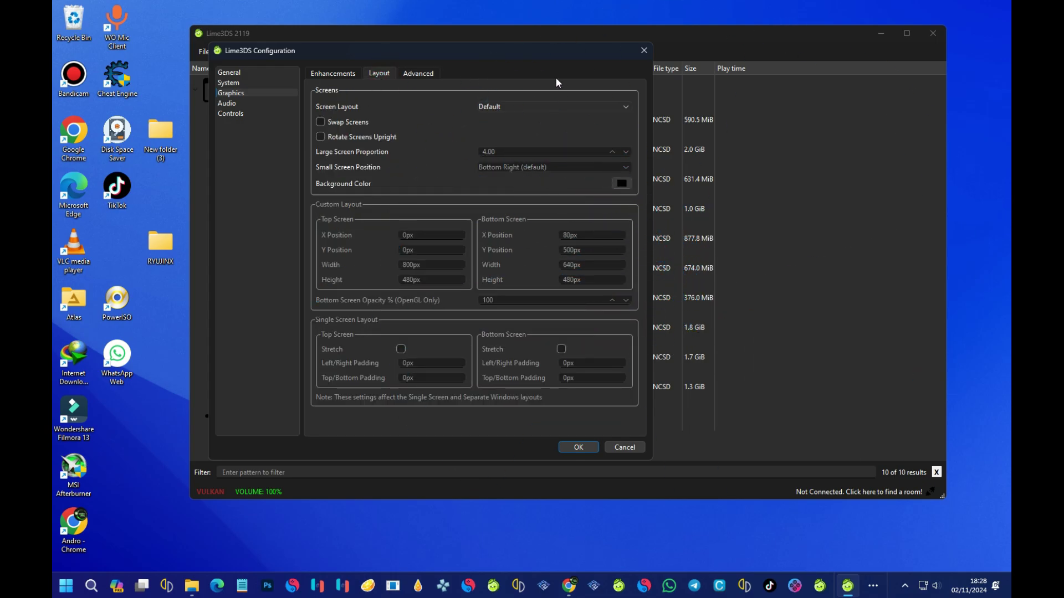
left_click(527, 107)
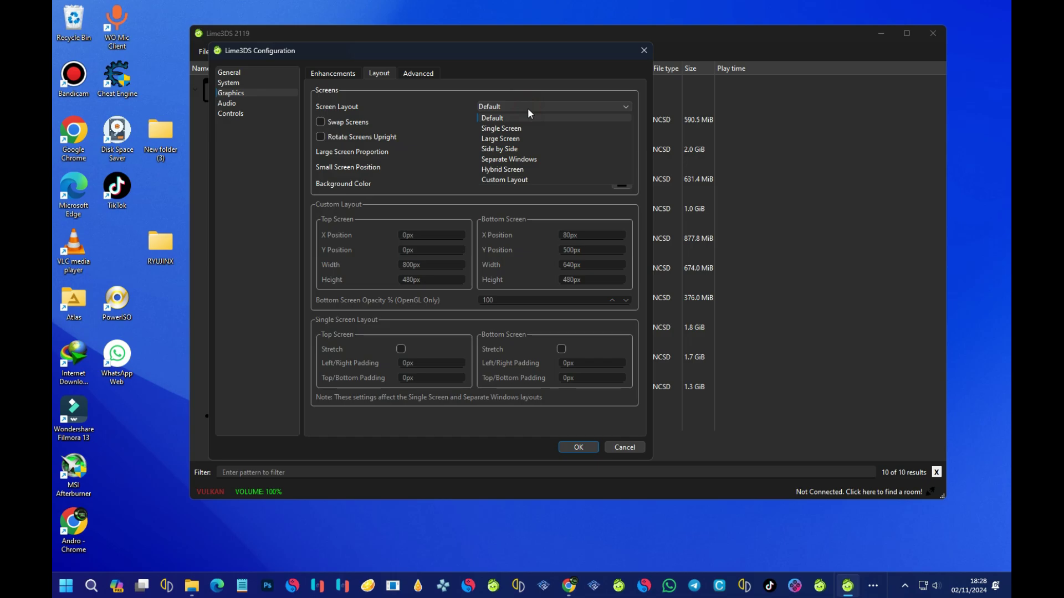
left_click(497, 139)
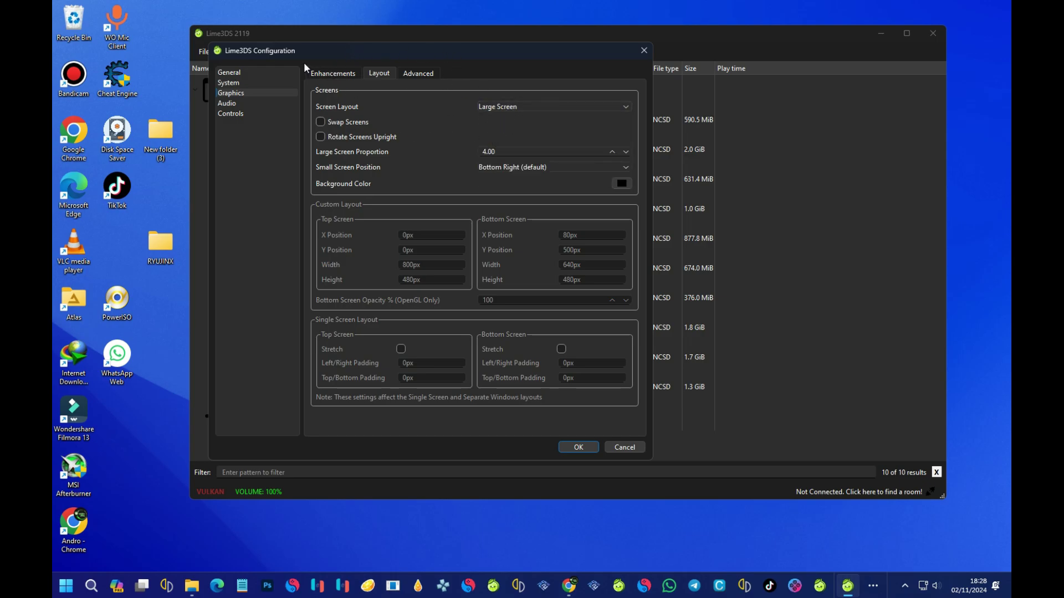
left_click(237, 83)
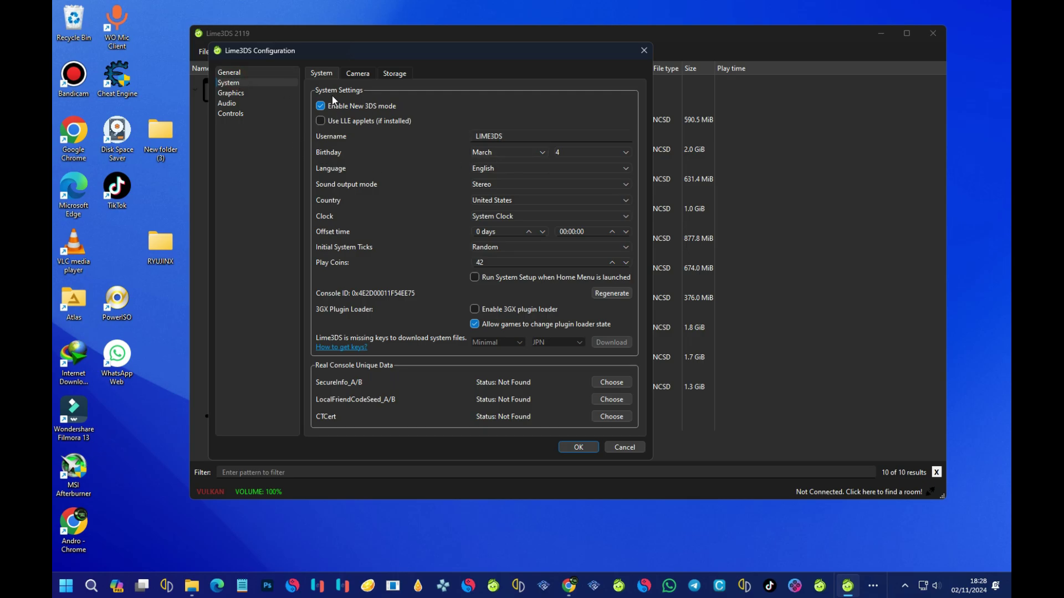
Choose Midnight Blue Colorful as the theme under General > UI.
left_click(249, 73)
left_click(409, 73)
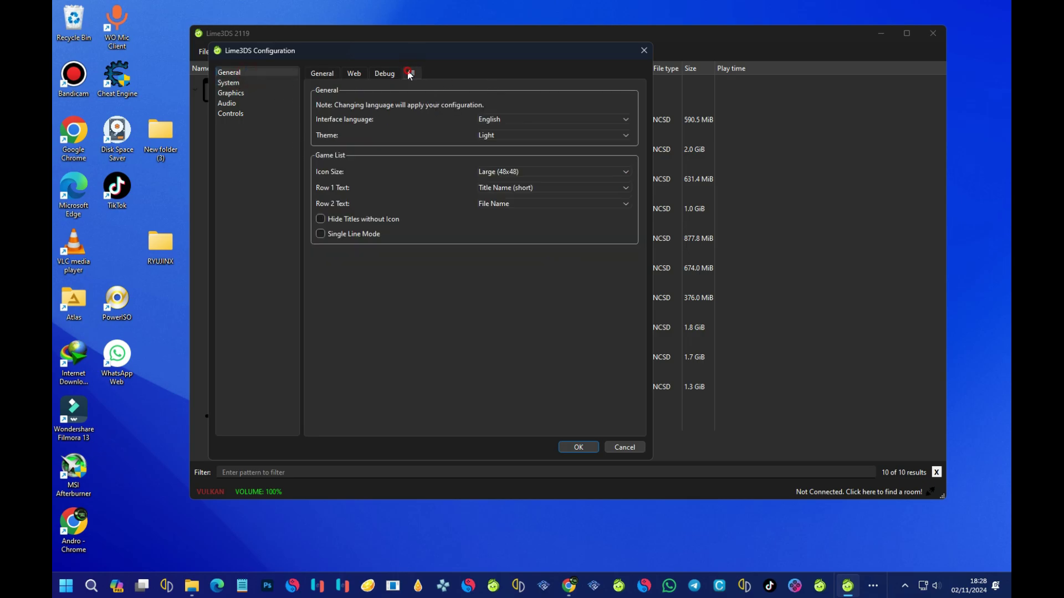
left_click(499, 135)
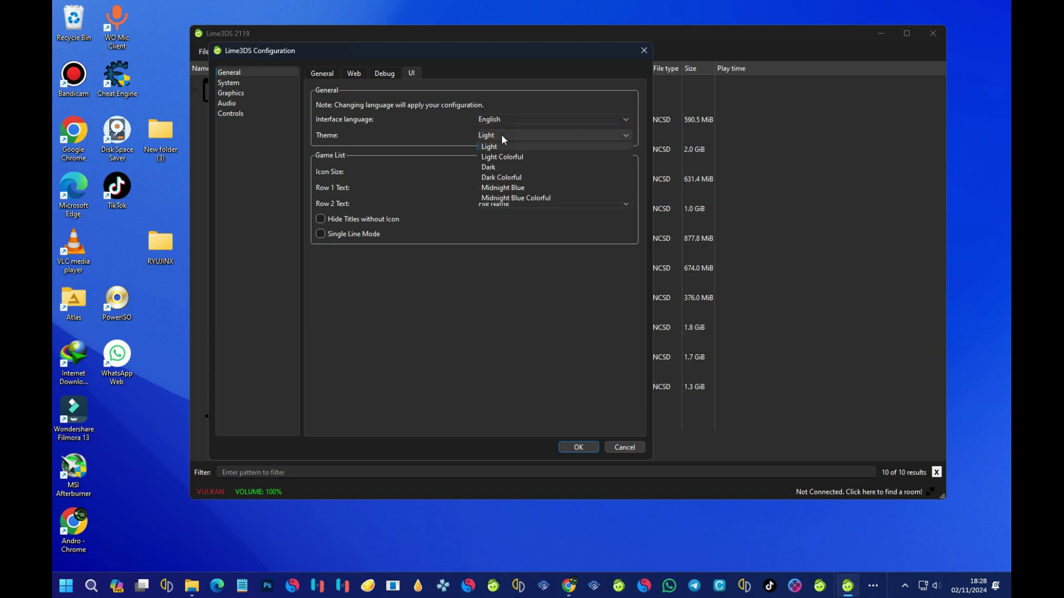
left_click(509, 198)
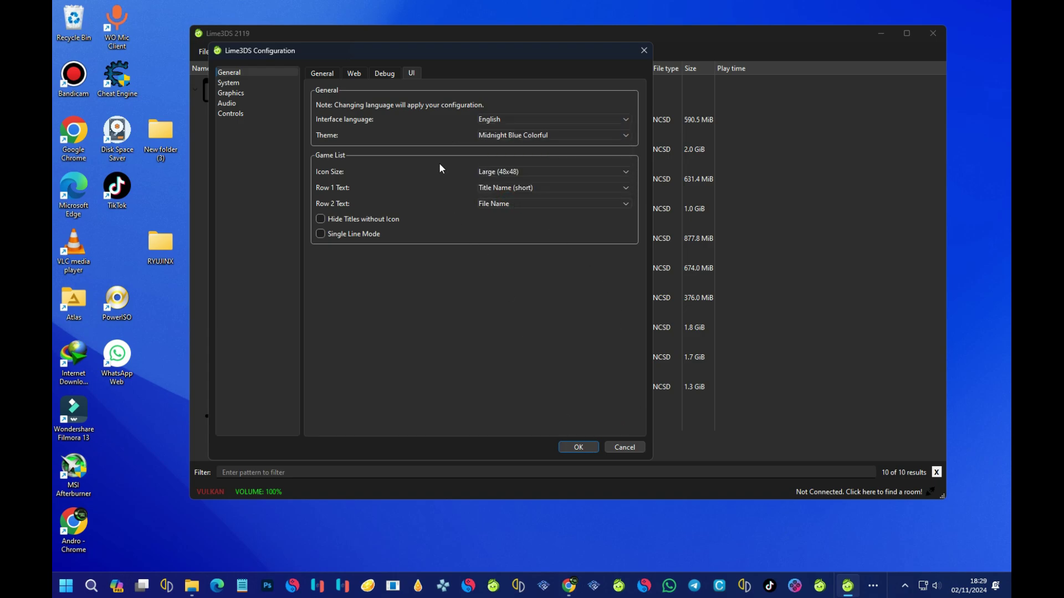
Apply the settings with OK and close the Lime3DS Configuration dialog.
left_click(581, 447)
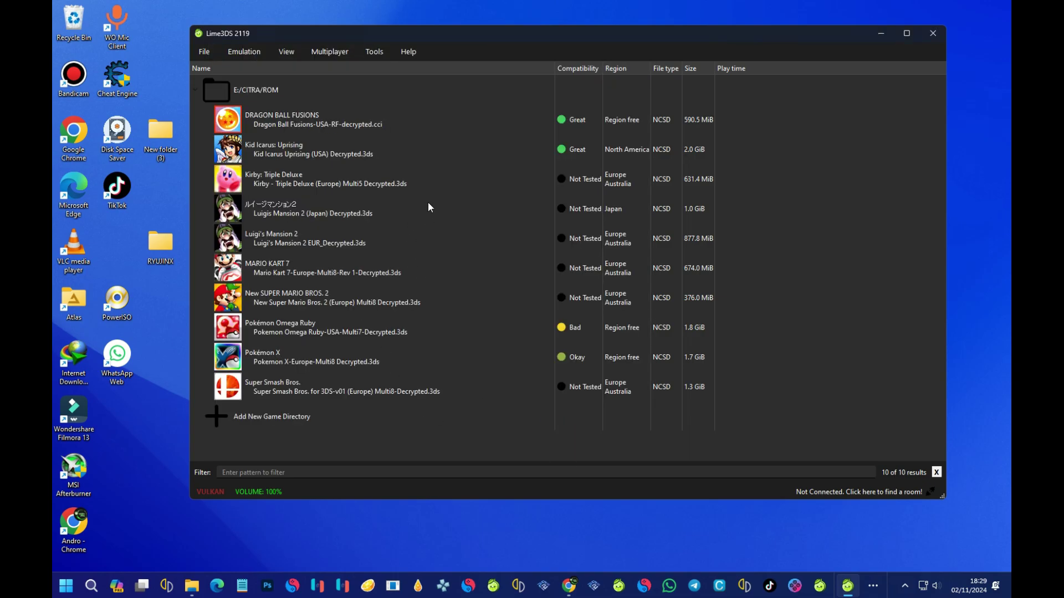